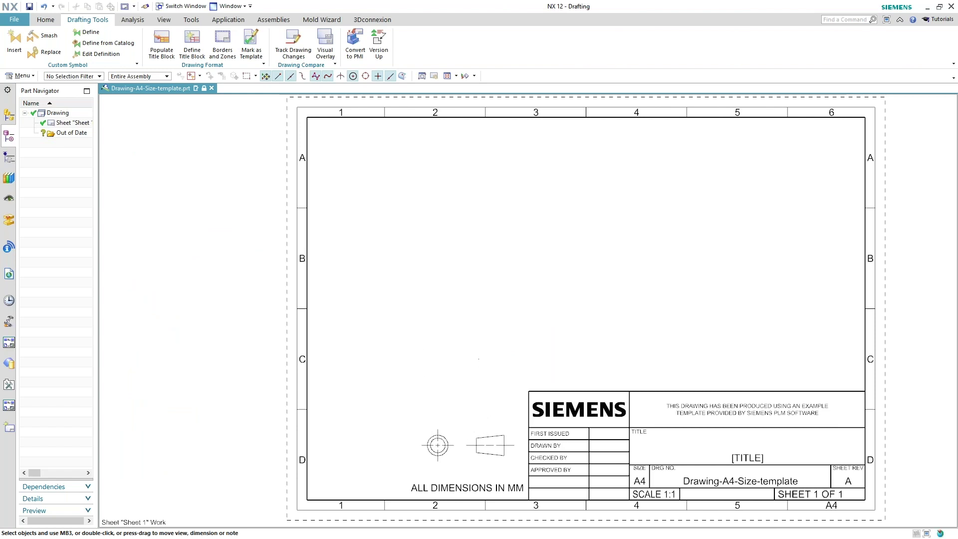
Pan the A4 sheet to the left and bring up the View ribbon commands.
shift+middle_drag(478, 358, 420, 360)
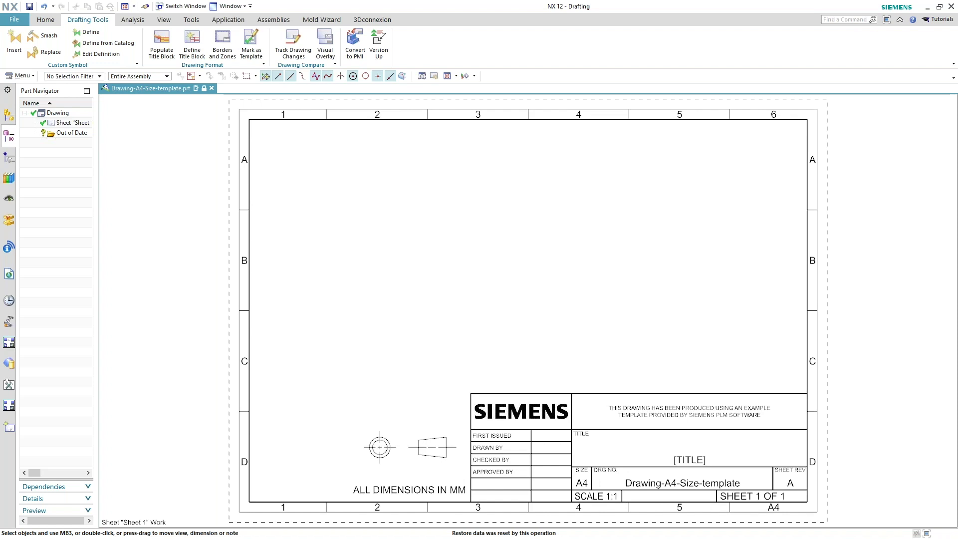
click(158, 21)
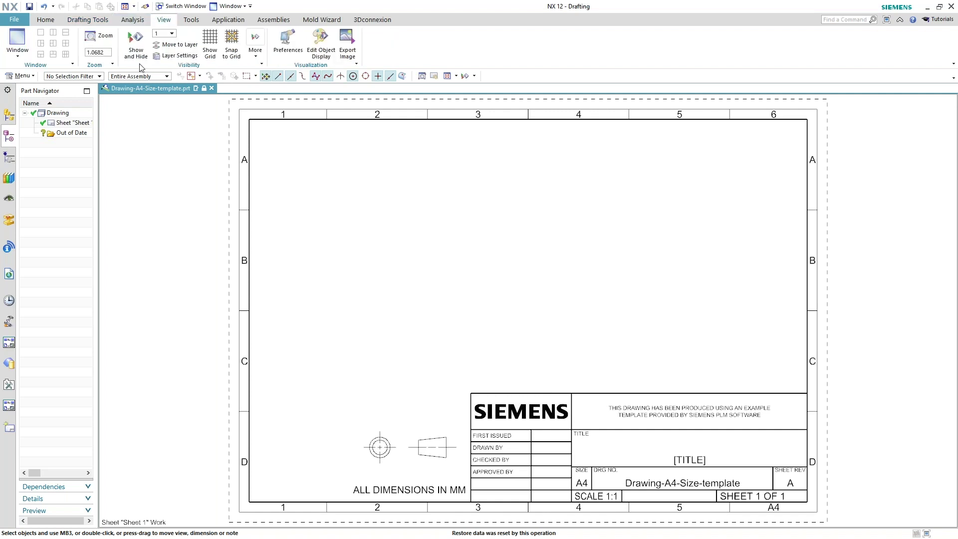
In Layer Settings, set layer 256 as the work layer and close the dialog.
click(187, 57)
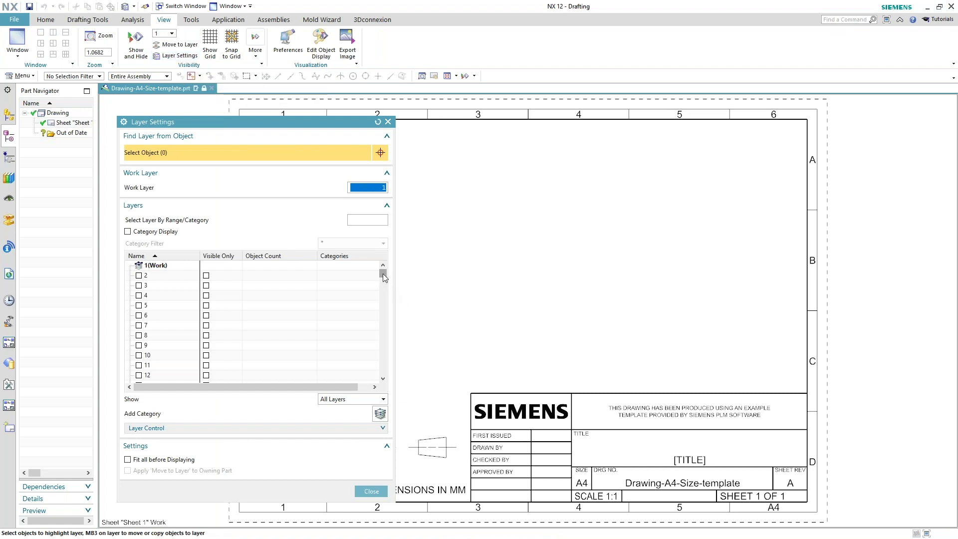
drag(383, 277, 403, 375)
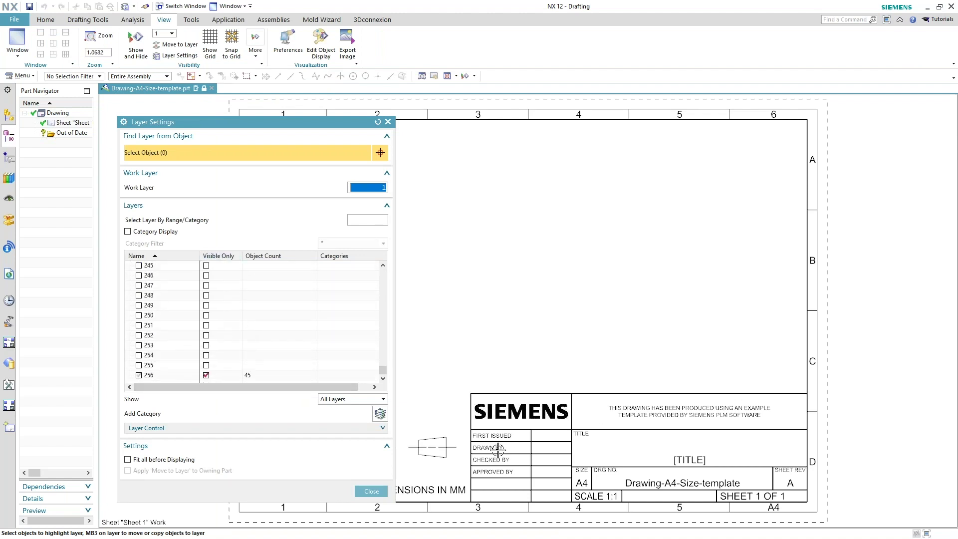
click(146, 375)
click(157, 376)
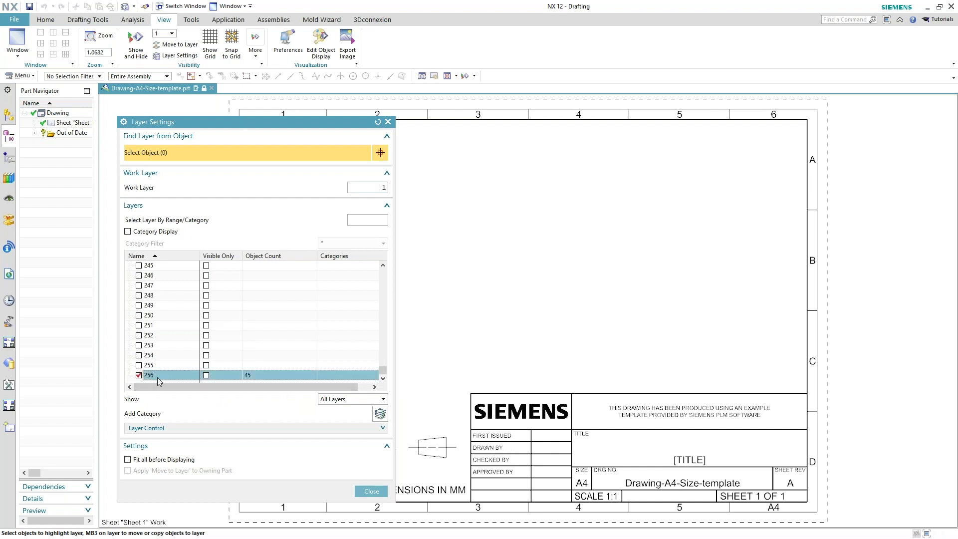
double_click(165, 375)
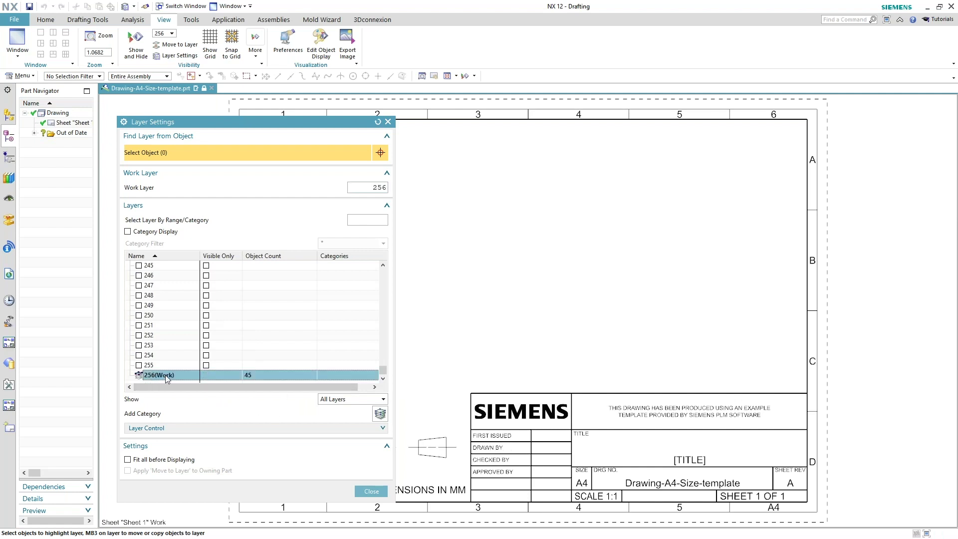
click(372, 490)
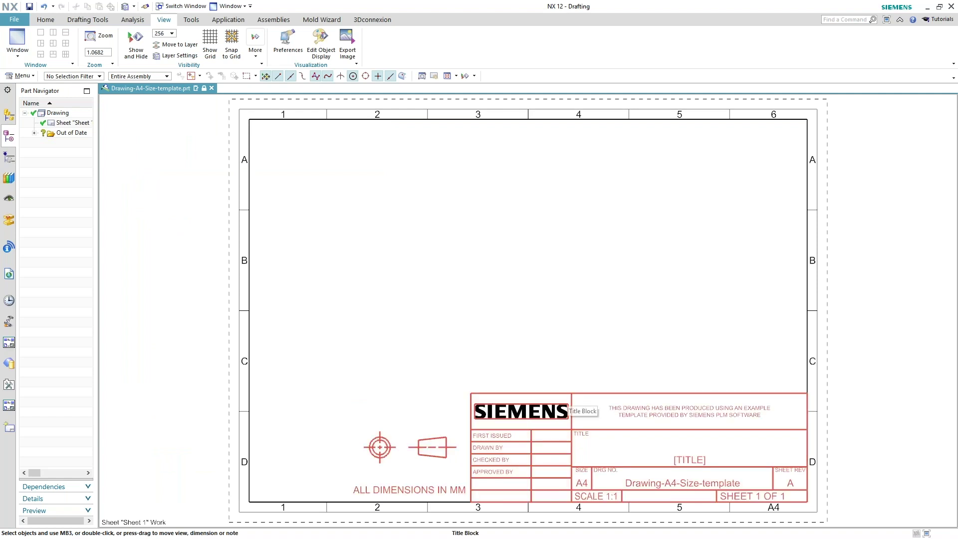
Edit the title block definition to exclude the projection-symbol and SIEMENS logo tables.
right_click(569, 399)
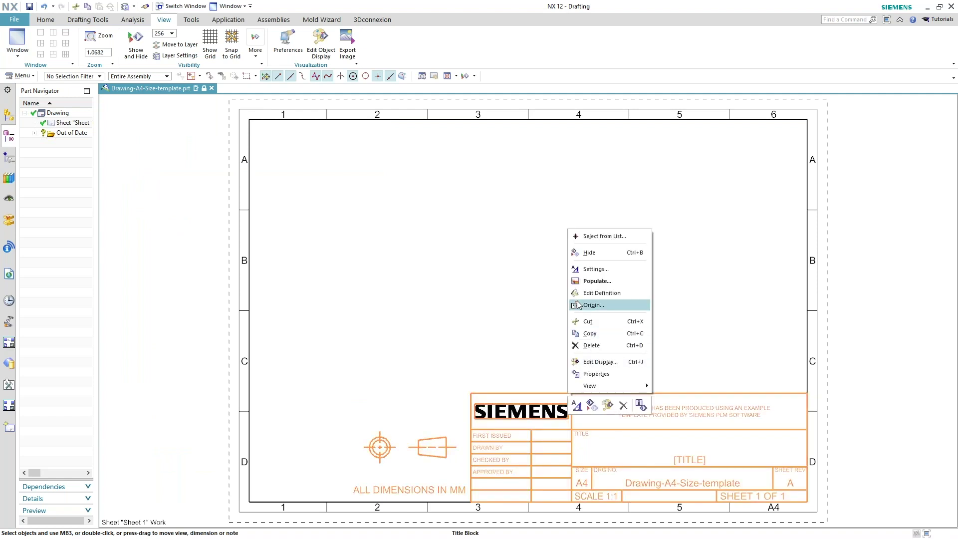
click(598, 293)
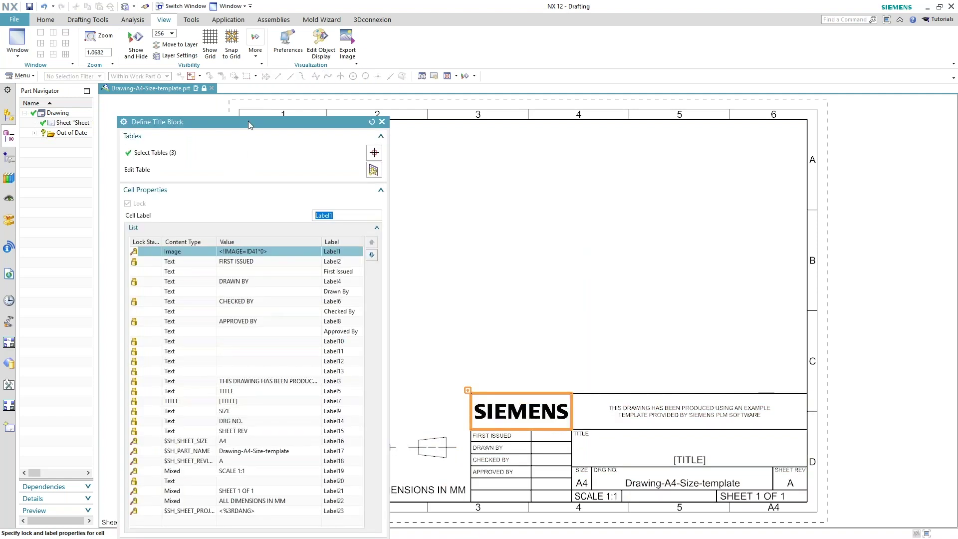
drag(248, 121, 210, 89)
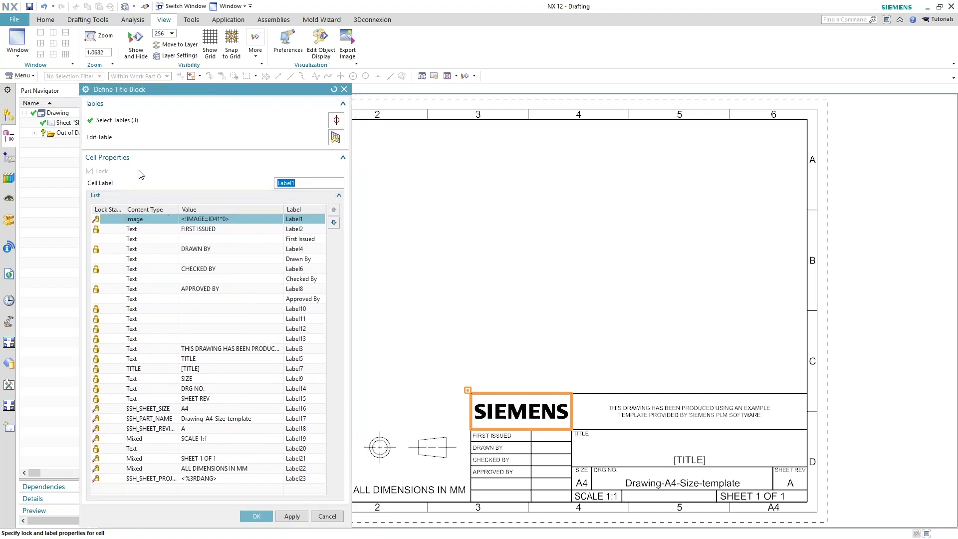
click(132, 124)
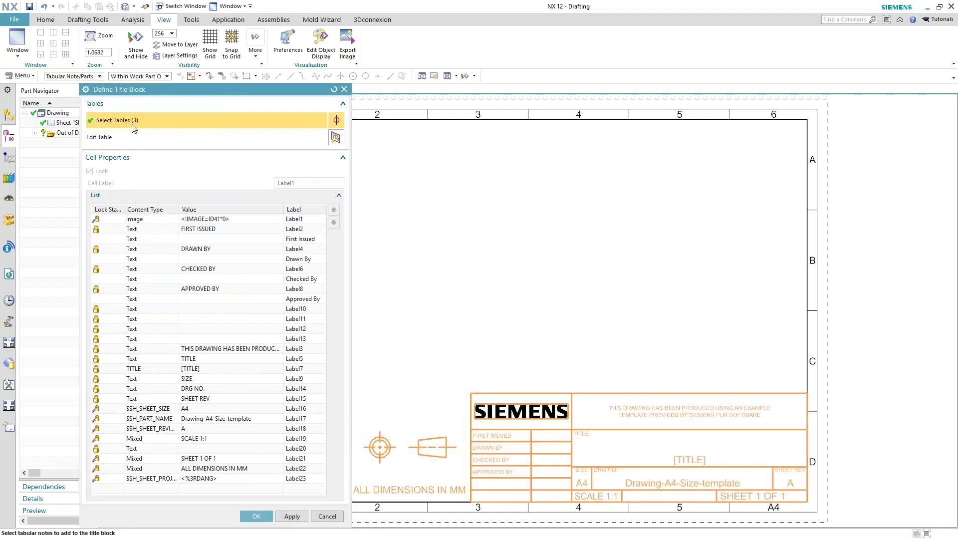
mouse_move(577, 338)
middle_down()
mouse_move(610, 338)
mouse_move(654, 303)
middle_up()
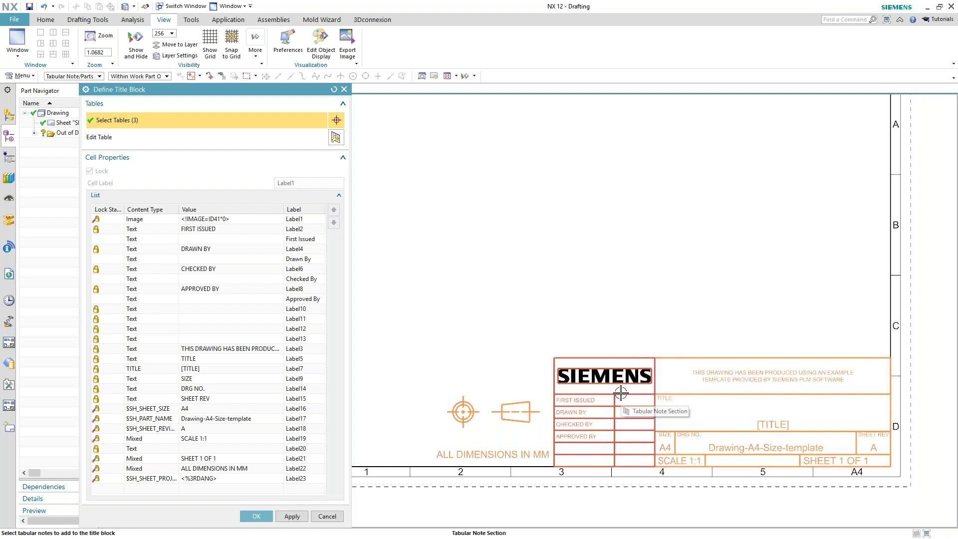
shift+click(478, 408)
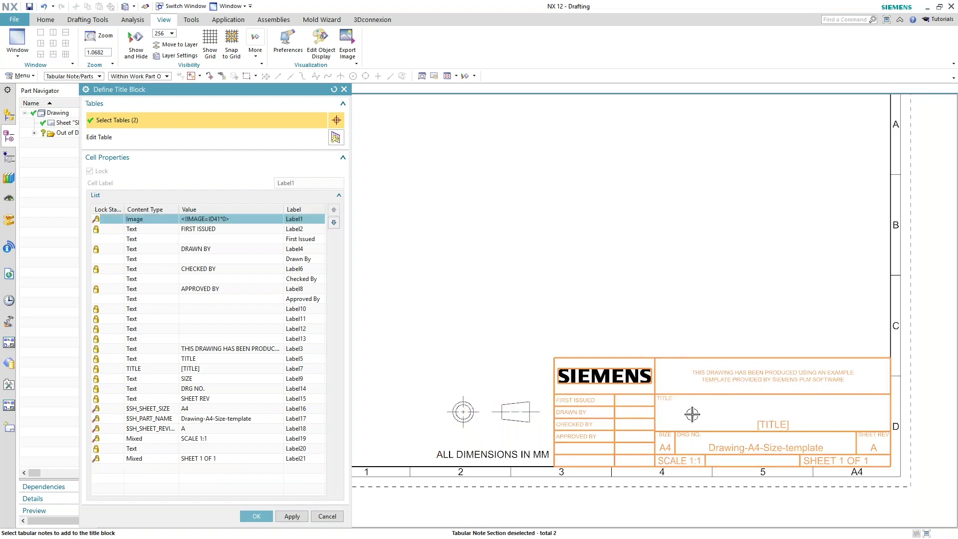
shift+click(592, 364)
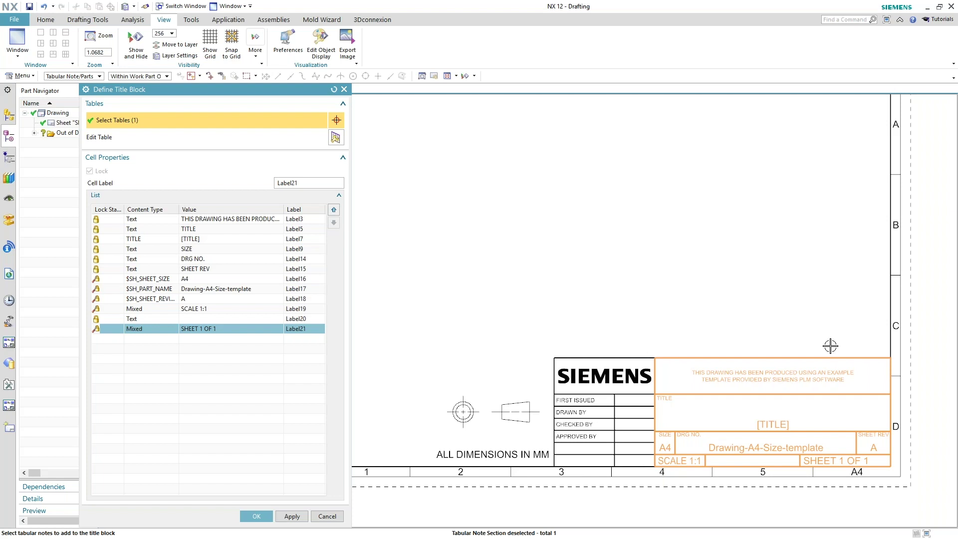
click(256, 517)
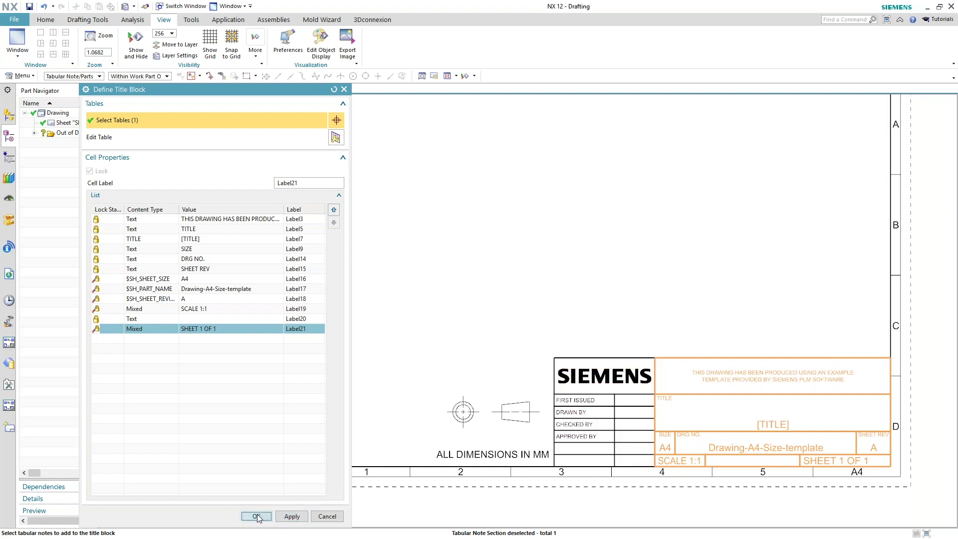
click(431, 379)
Import Swoosh logo.jpg from Desktop\SWOOSH DRAWING FORMATS into the logo cell.
key(Escape)
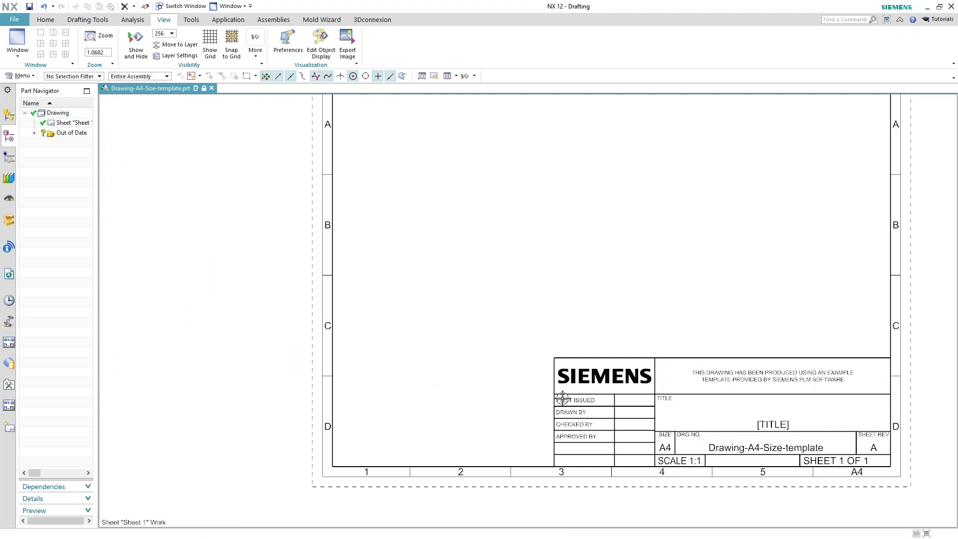
click(587, 374)
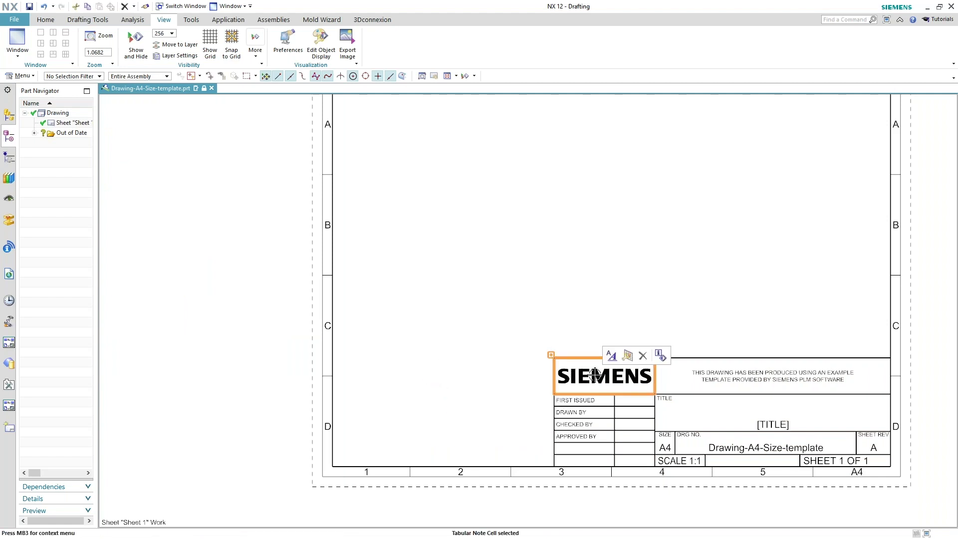
right_click(597, 376)
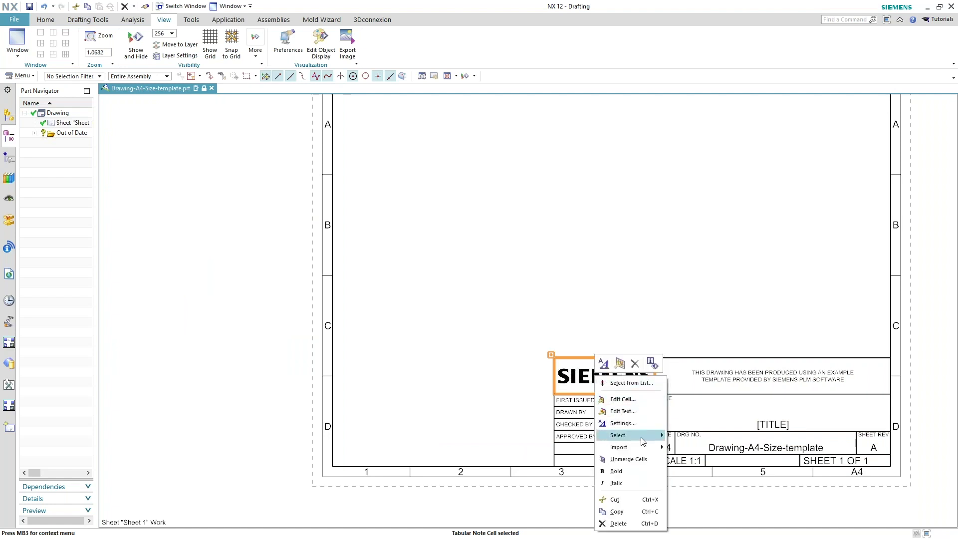
mouse_move(643, 448)
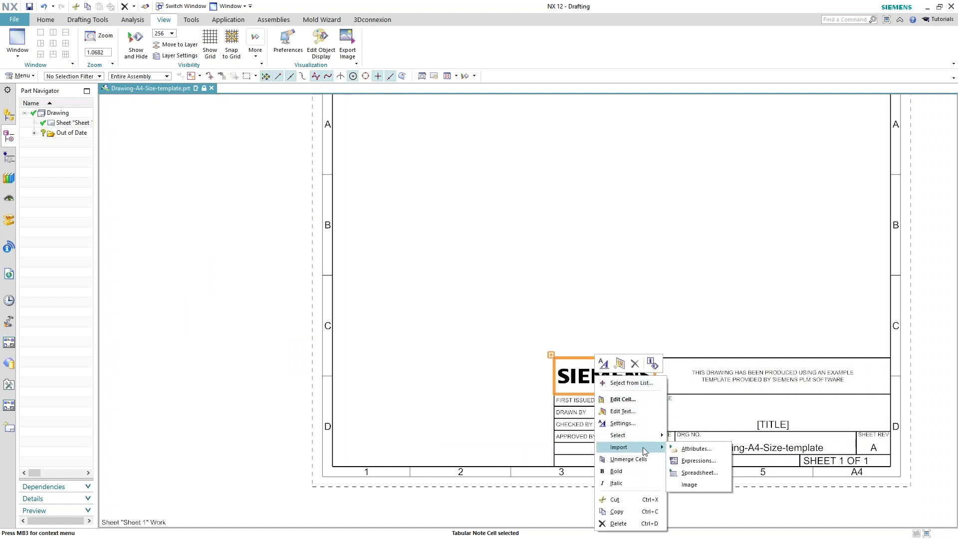
click(689, 484)
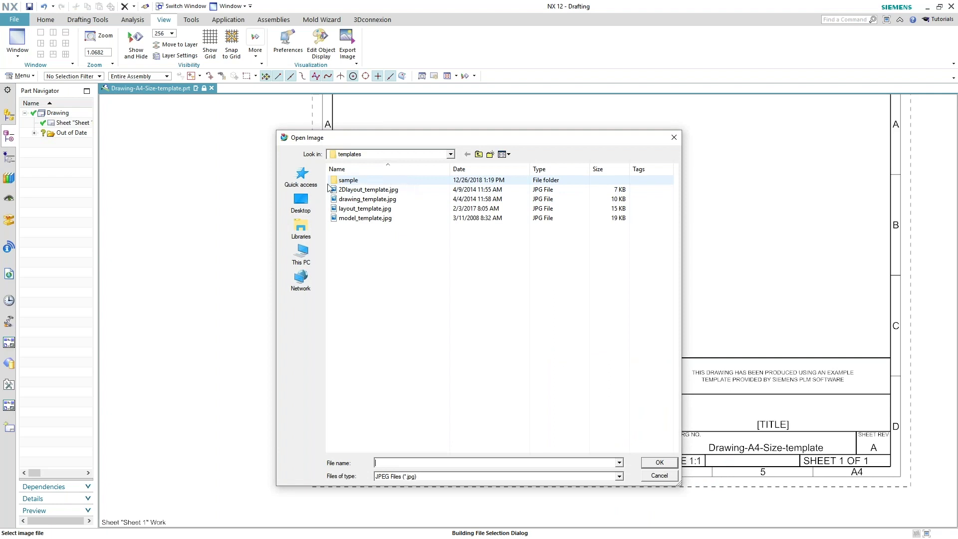
click(301, 202)
double_click(385, 180)
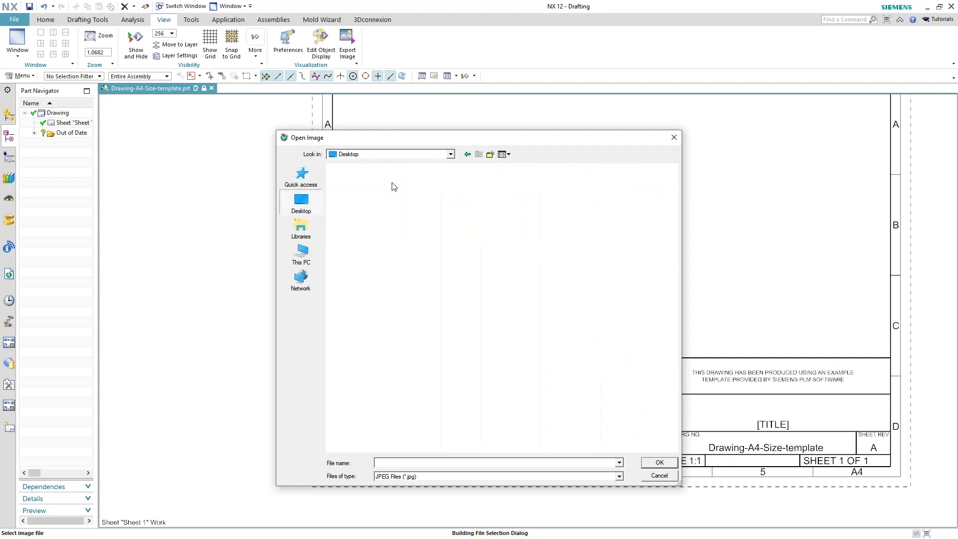
click(363, 209)
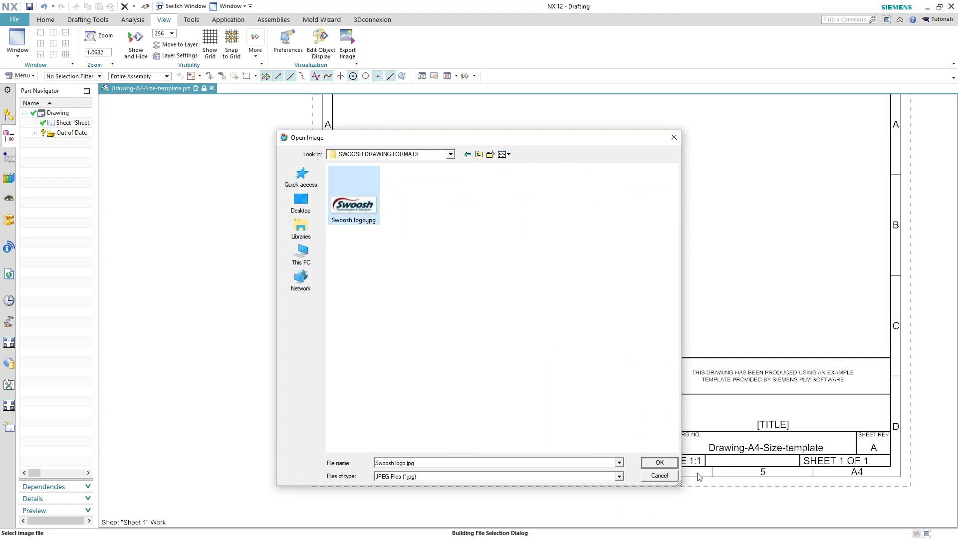
click(668, 463)
click(425, 286)
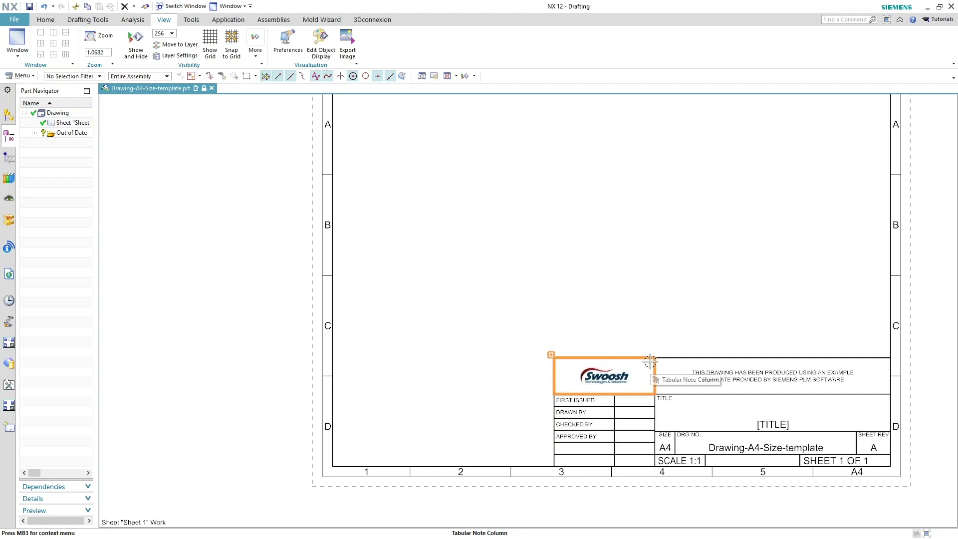
Pan and zoom the sheet to bring the enlarged title block into view.
mouse_move(729, 314)
shift+middle_down()
mouse_move(723, 282)
mouse_move(612, 220)
shift+middle_up()
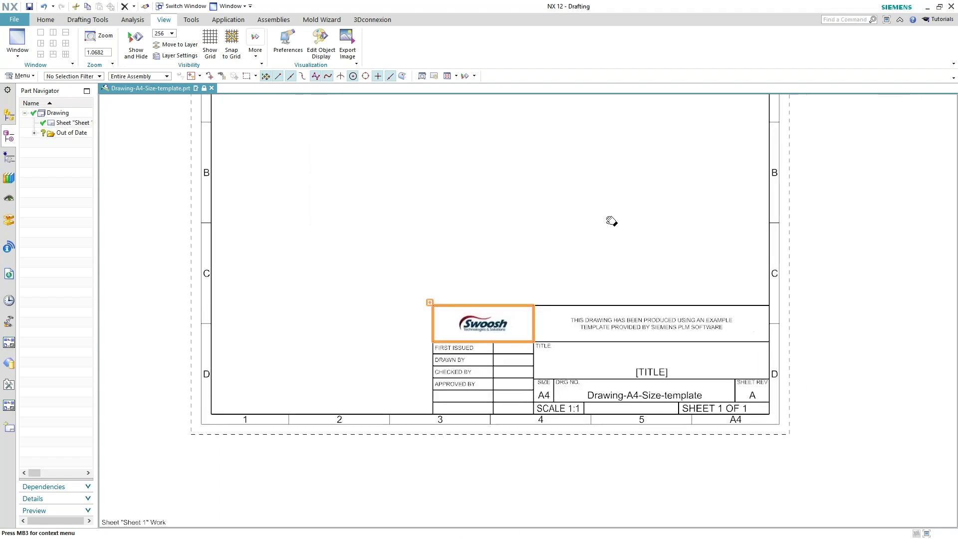
scroll(599, 224, down, 4)
scroll(596, 233, up, 5)
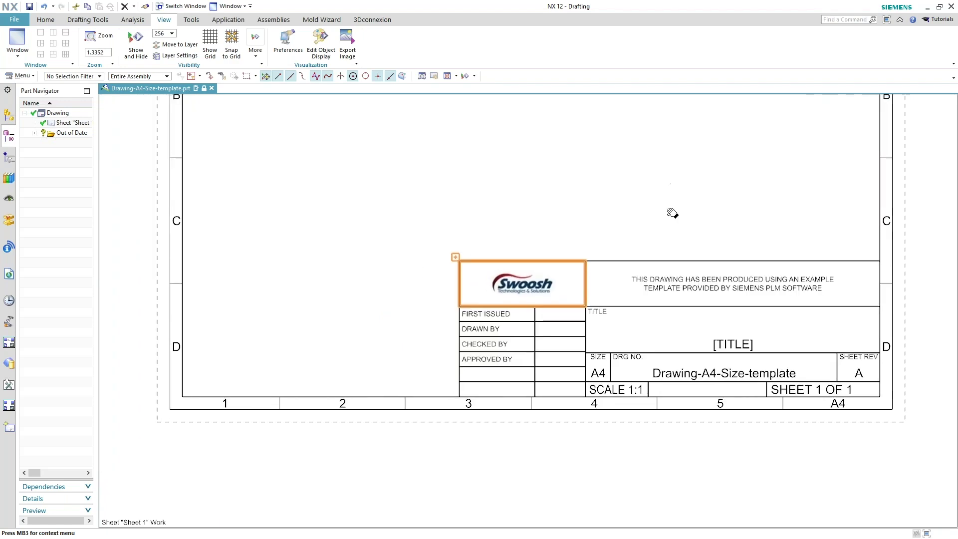
scroll(652, 224, up, 2)
scroll(641, 222, down, 1)
shift+middle_drag(642, 223, 630, 184)
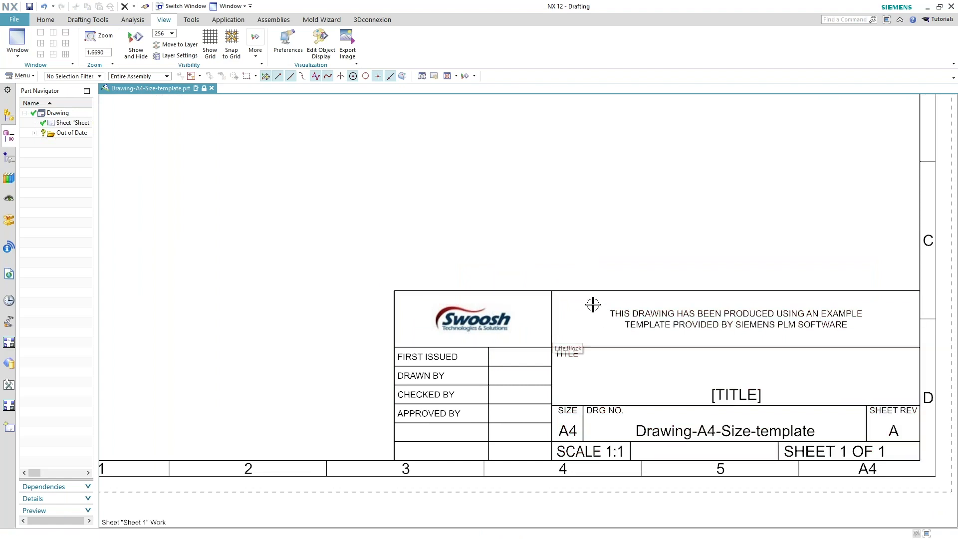
Add the Swoosh logo table to the title block definition, dismissing the cell-fit warning.
click(580, 290)
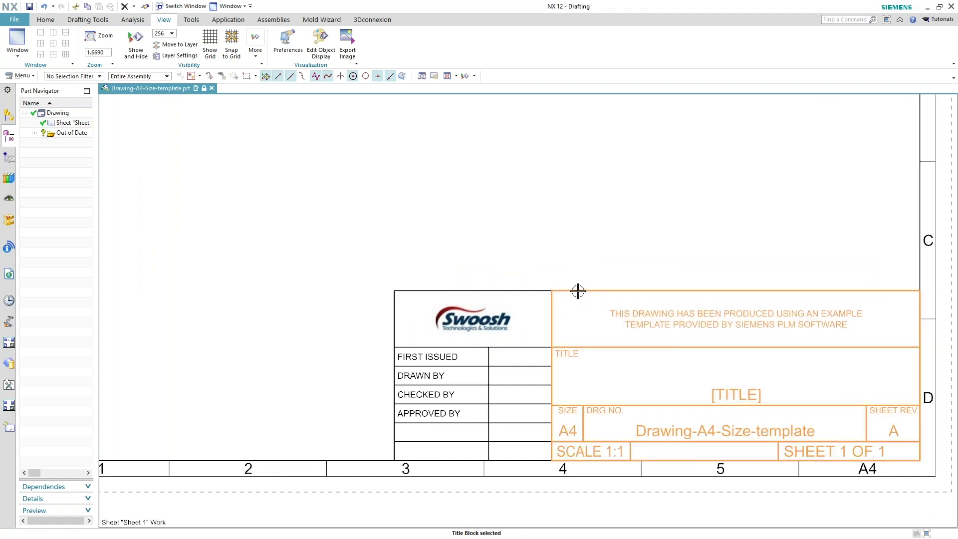
right_click(577, 289)
click(607, 336)
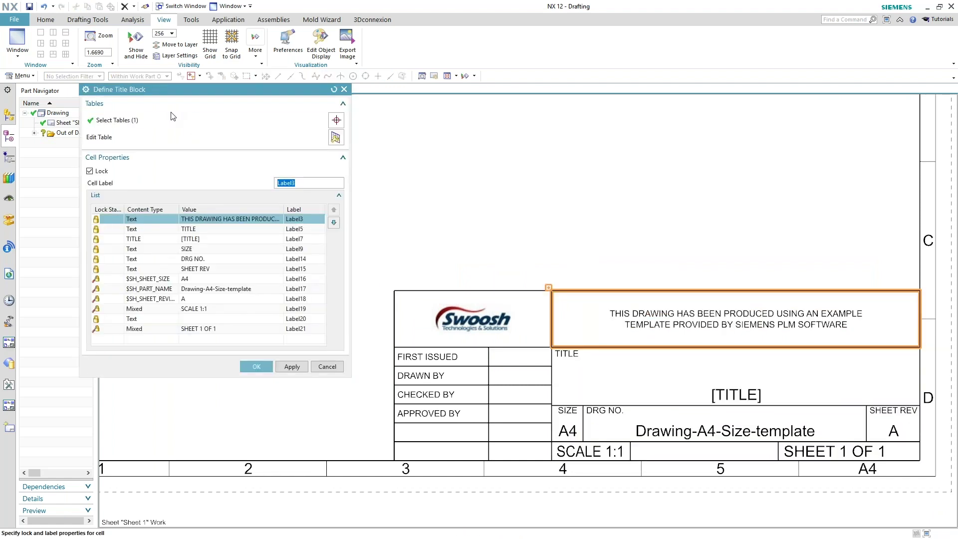
click(165, 119)
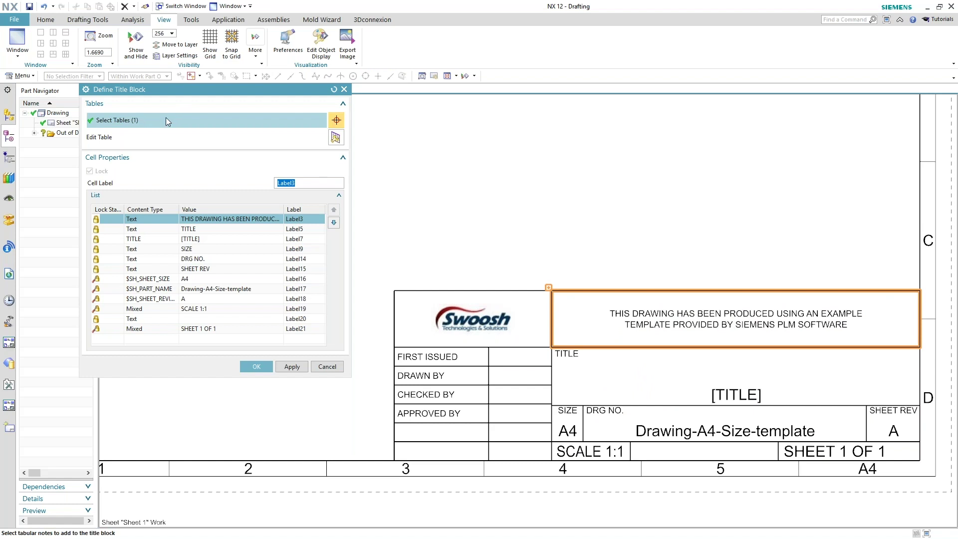
click(462, 290)
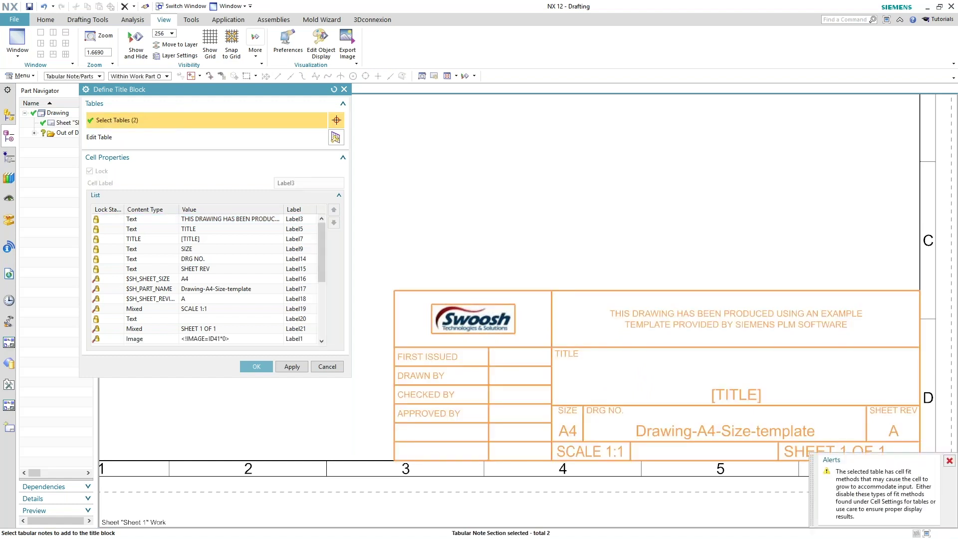
click(949, 461)
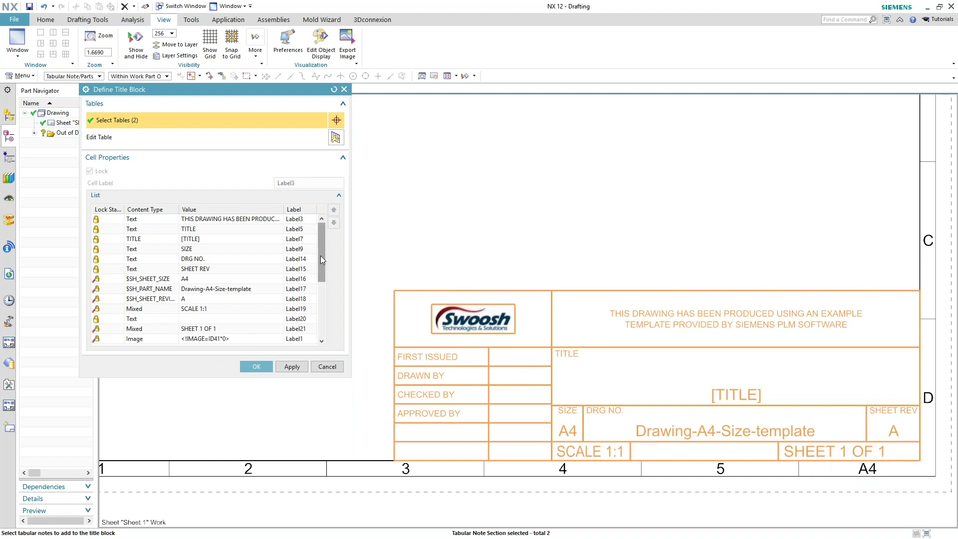
mouse_move(320, 255)
mouse_down()
mouse_move(319, 264)
mouse_move(318, 251)
mouse_up()
drag(322, 247, 320, 293)
click(183, 249)
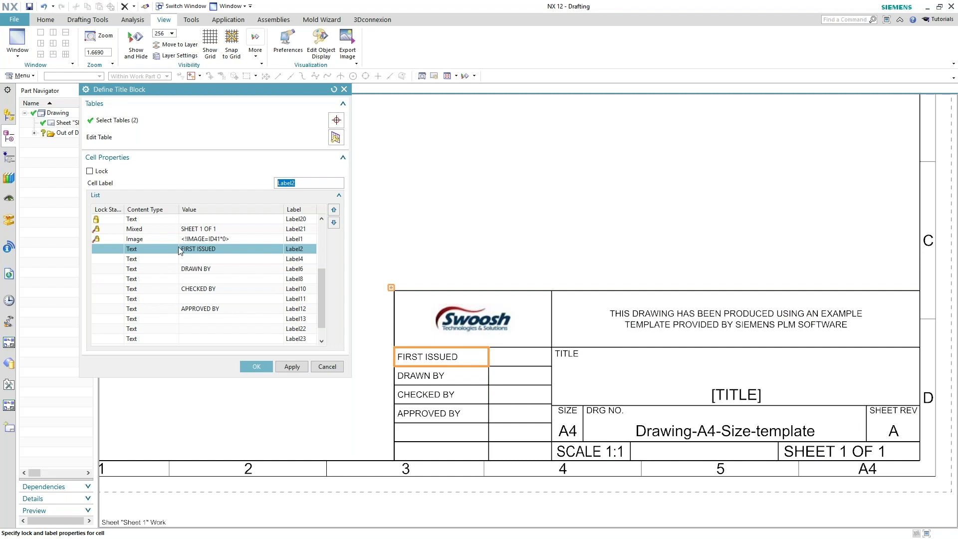
Lock the FIRST ISSUED, DRAWN BY, CHECKED BY and APPROVED BY cells.
click(90, 172)
click(141, 269)
click(91, 171)
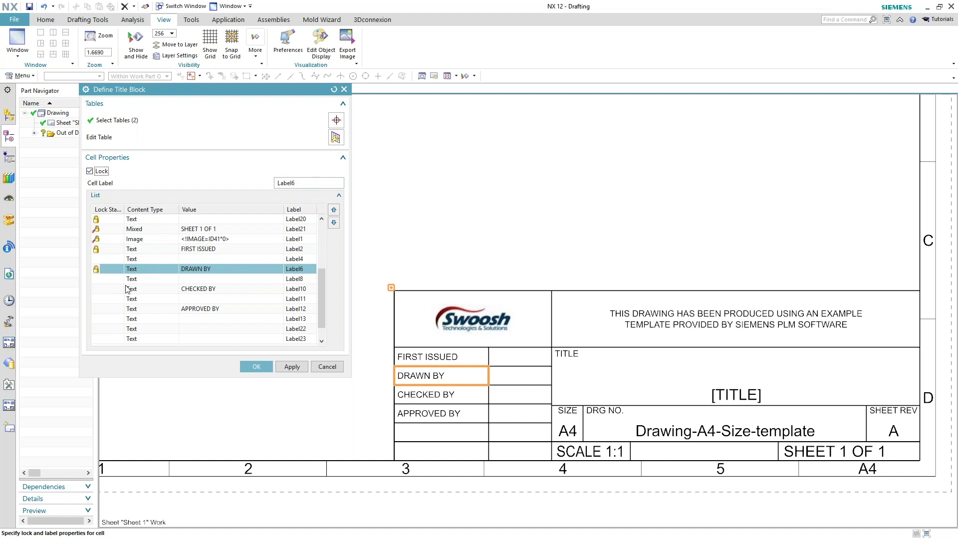
click(125, 291)
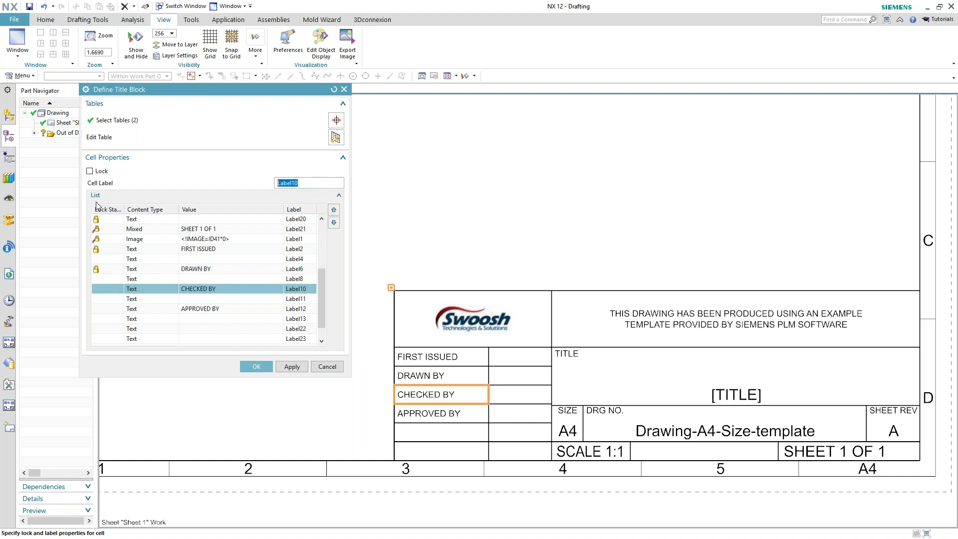
click(90, 171)
click(116, 309)
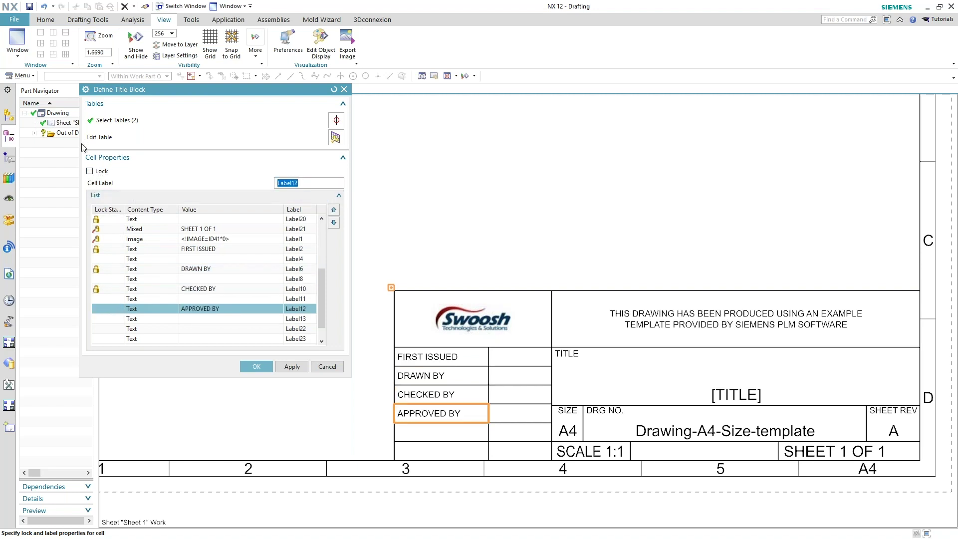
click(91, 172)
Label the blank value cells 1st by, drw by, chk by and apv by, and finish the definition.
scroll(144, 273, down, 1)
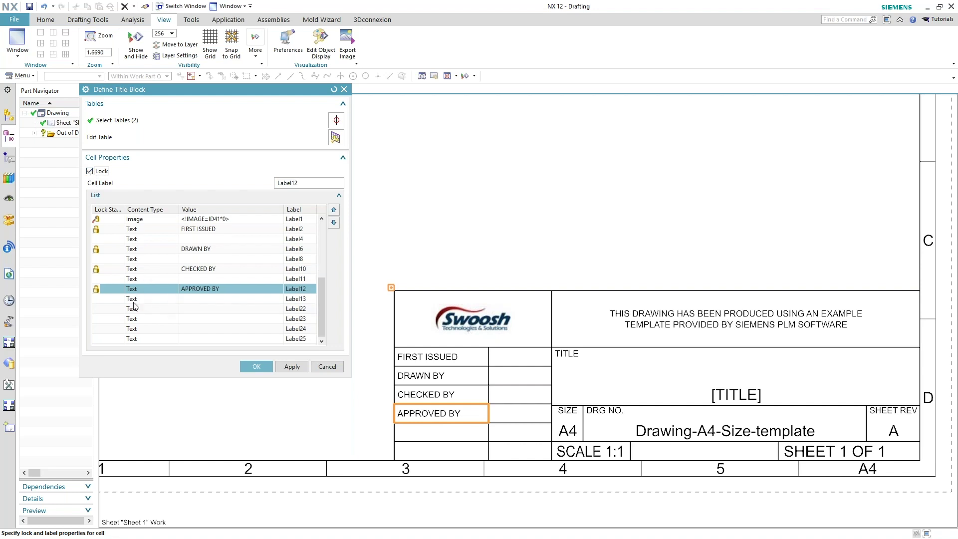
click(109, 298)
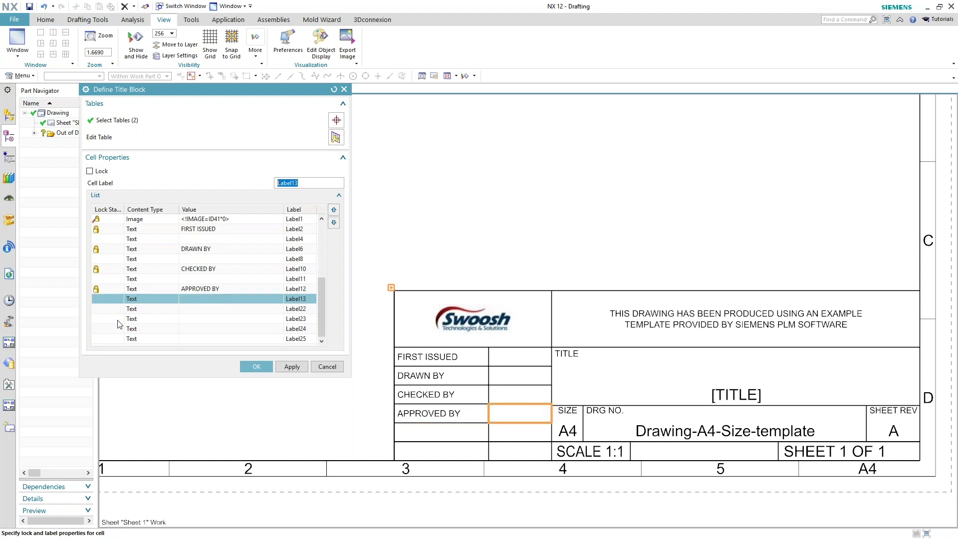
click(112, 320)
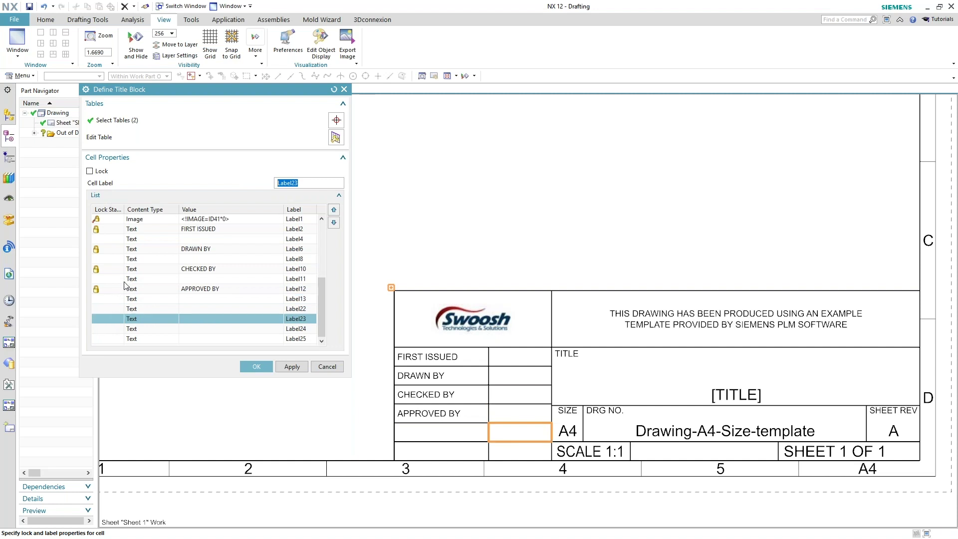
click(213, 240)
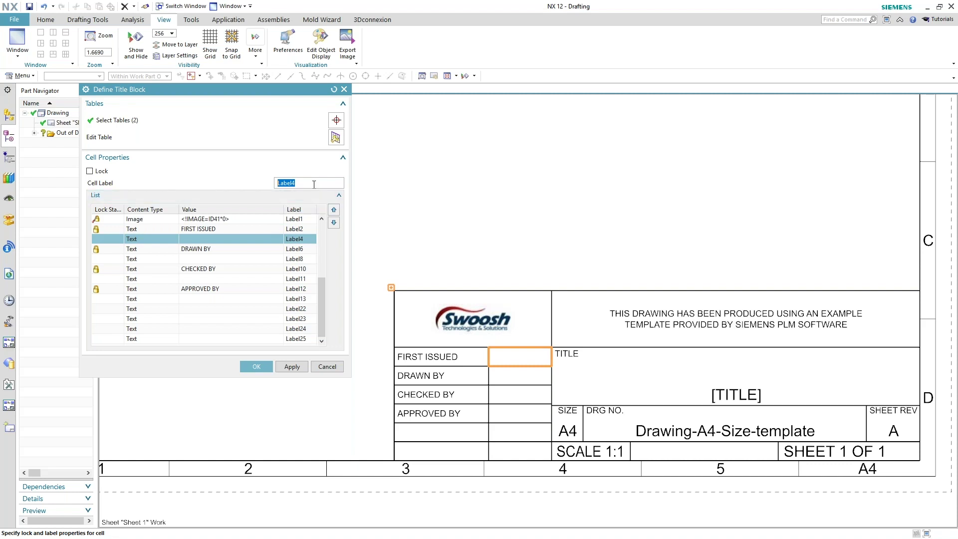
text(1st by)
key(Return)
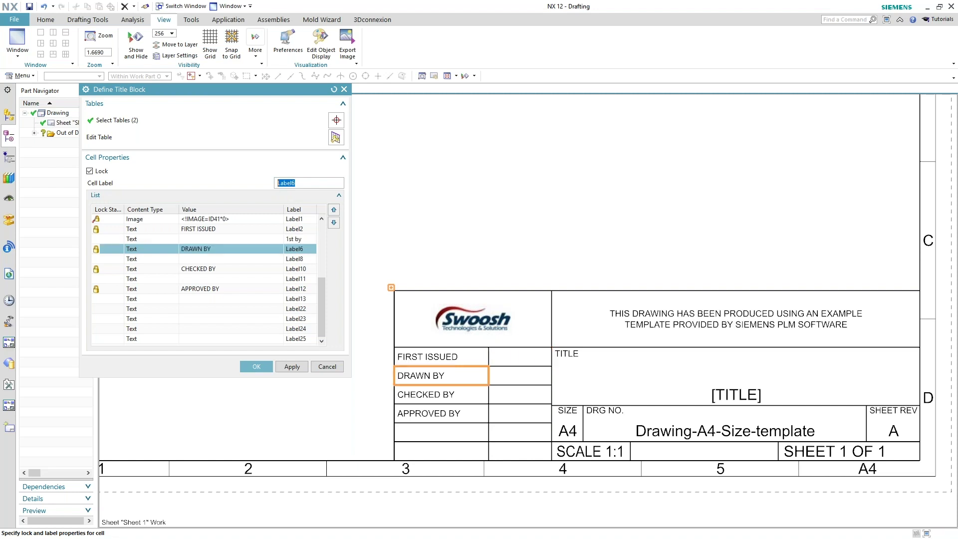
key(Return)
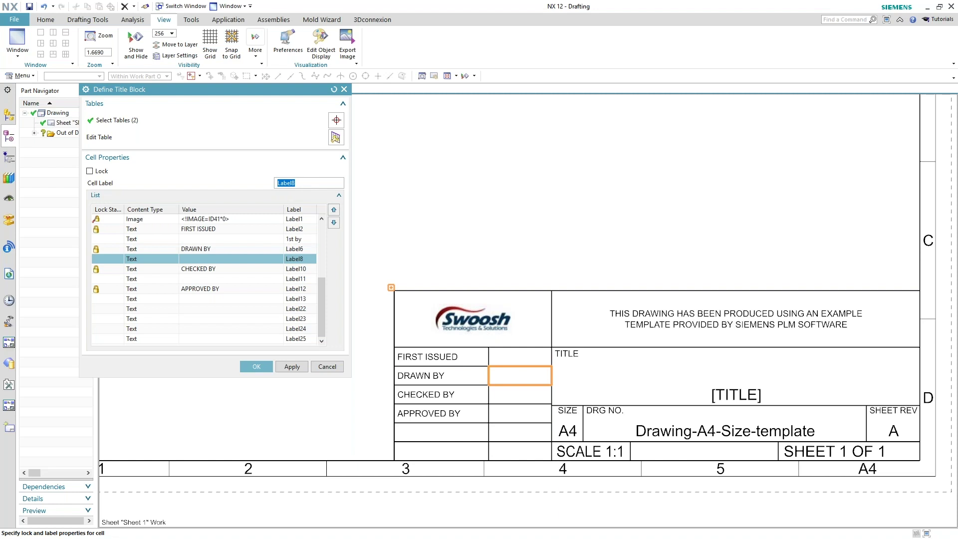
text(drw by)
key(Return)
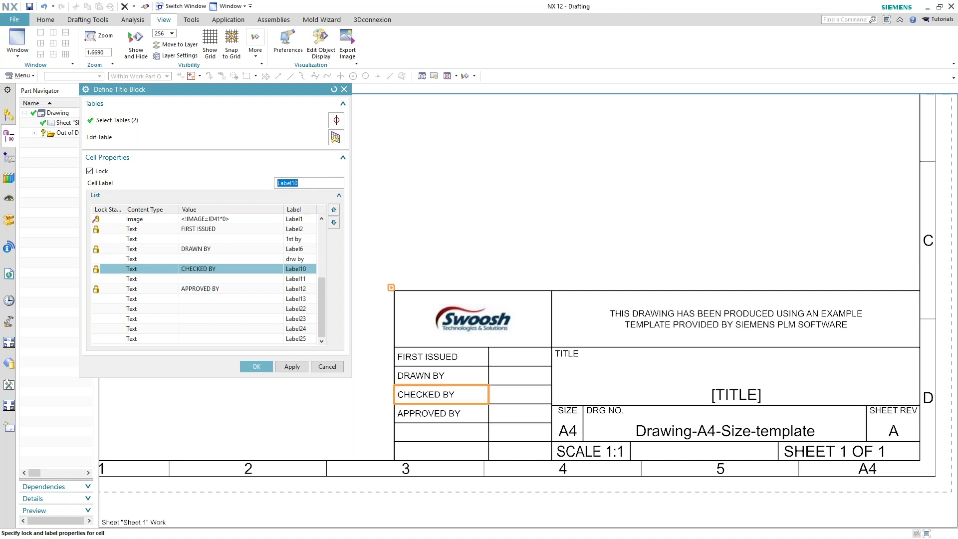
key(Return)
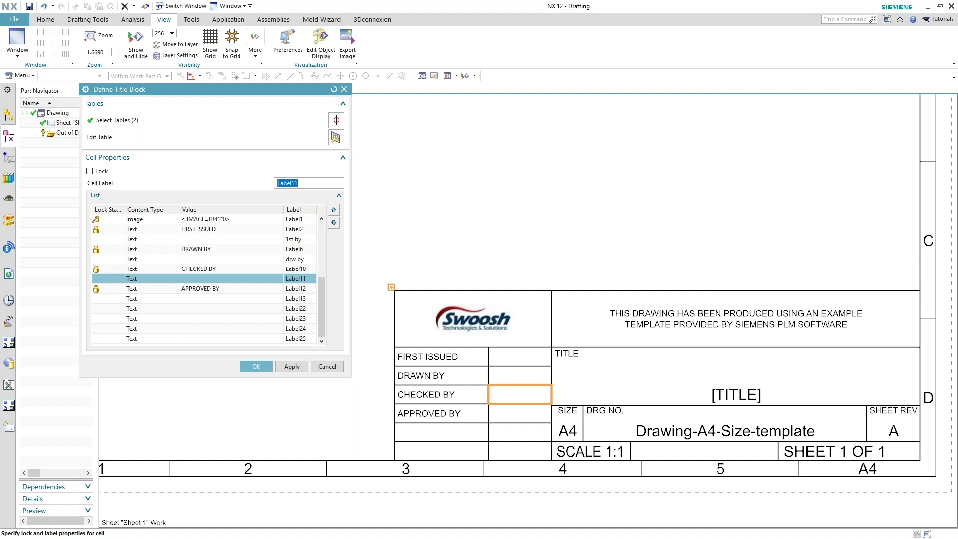
text(chk by)
key(Return)
key(Return)
text(apv by)
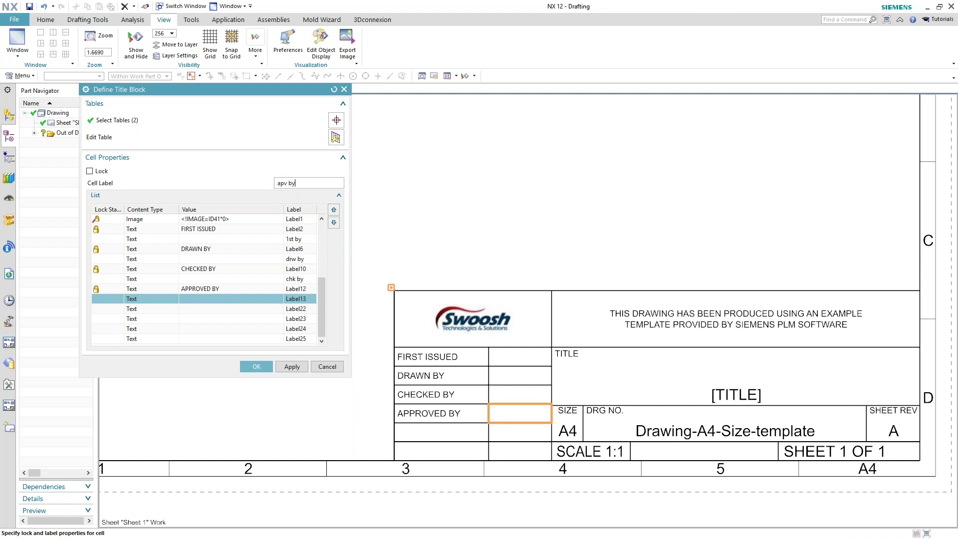
key(Return)
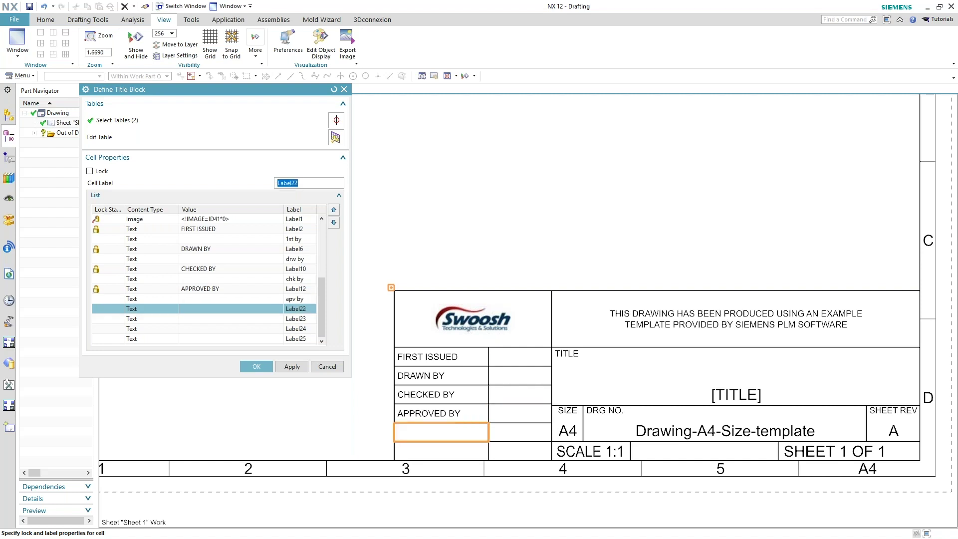
click(257, 366)
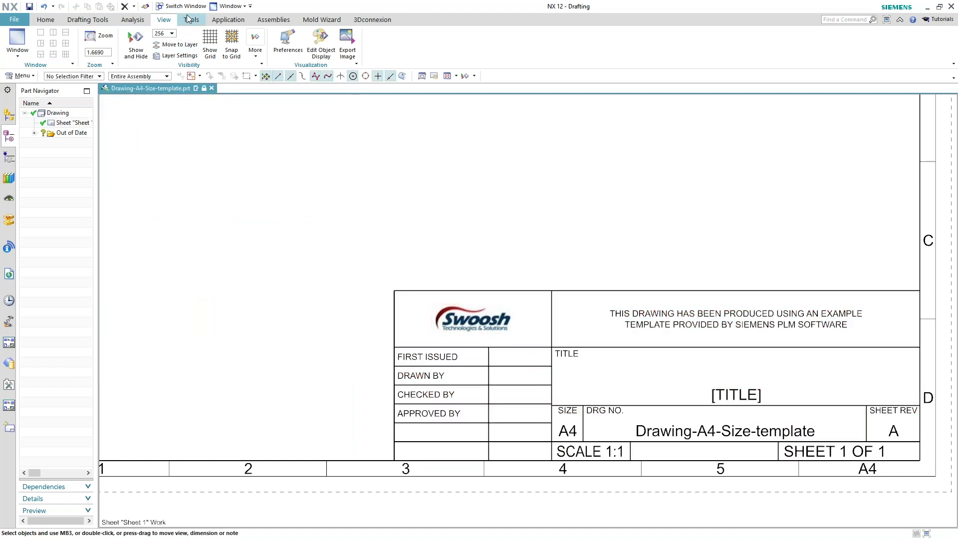
In Populate Title Block, review the 1st by, drw by, apv by and Label22–Label25 cells, then close it.
click(88, 19)
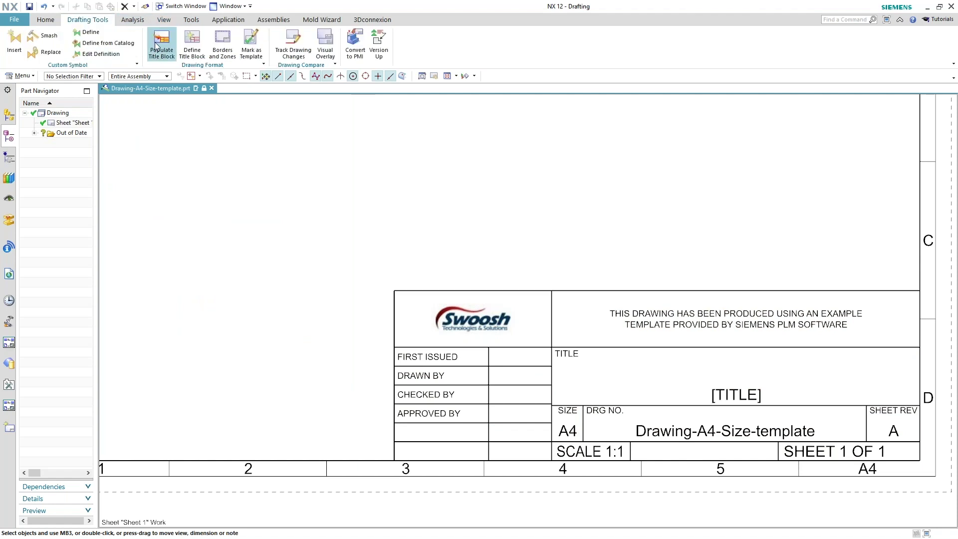
click(158, 47)
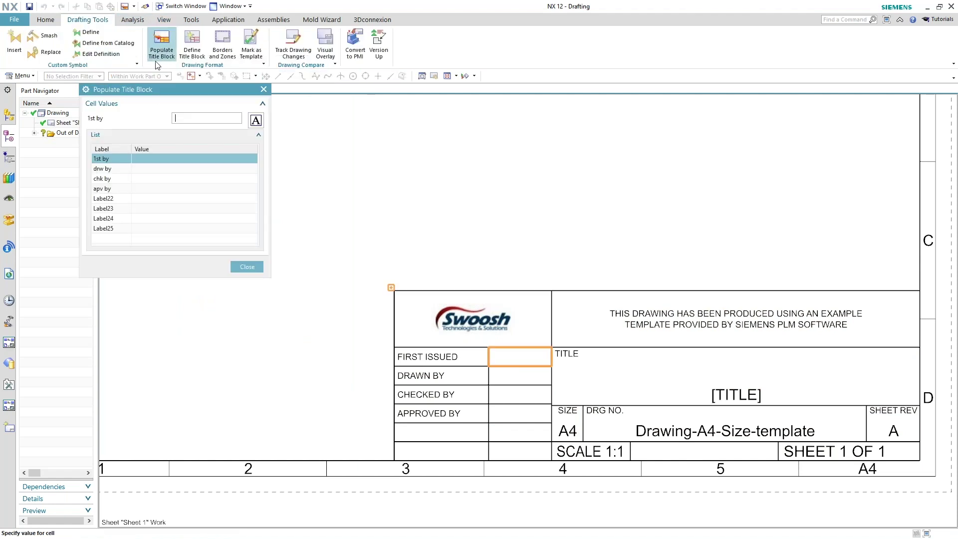
click(106, 161)
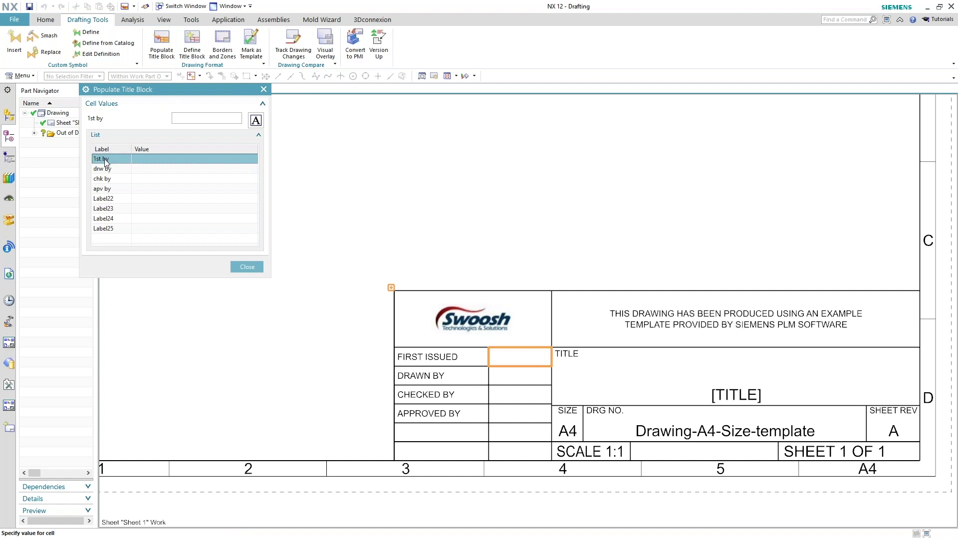
click(111, 169)
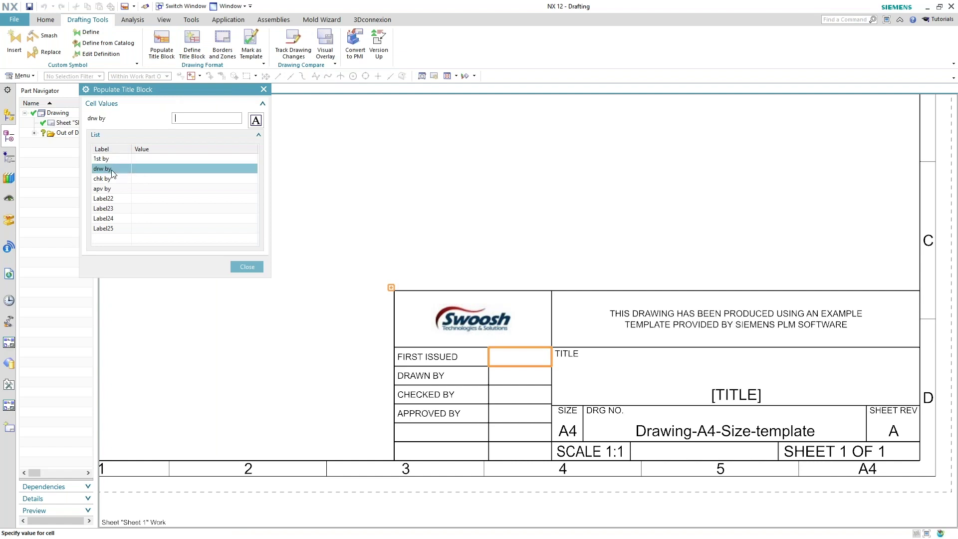
click(114, 188)
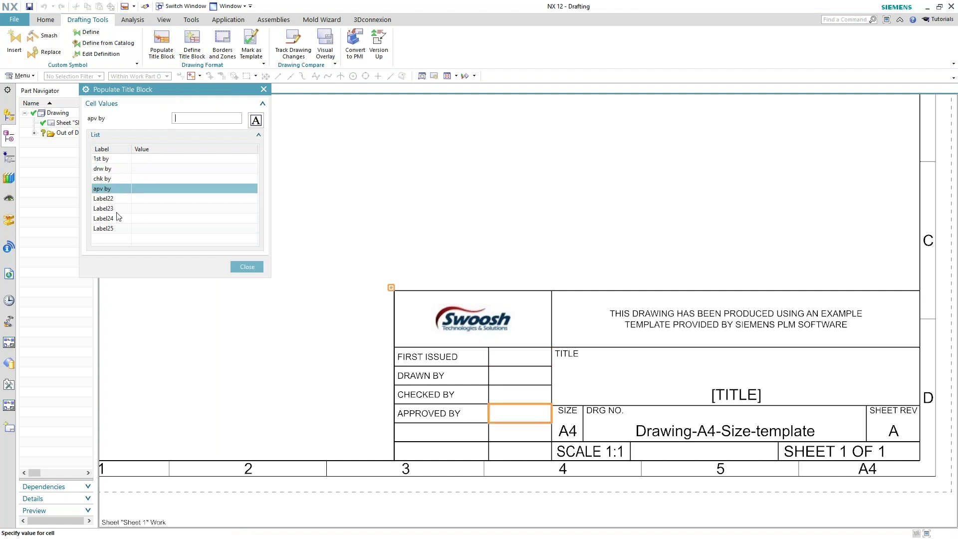
click(111, 200)
click(113, 209)
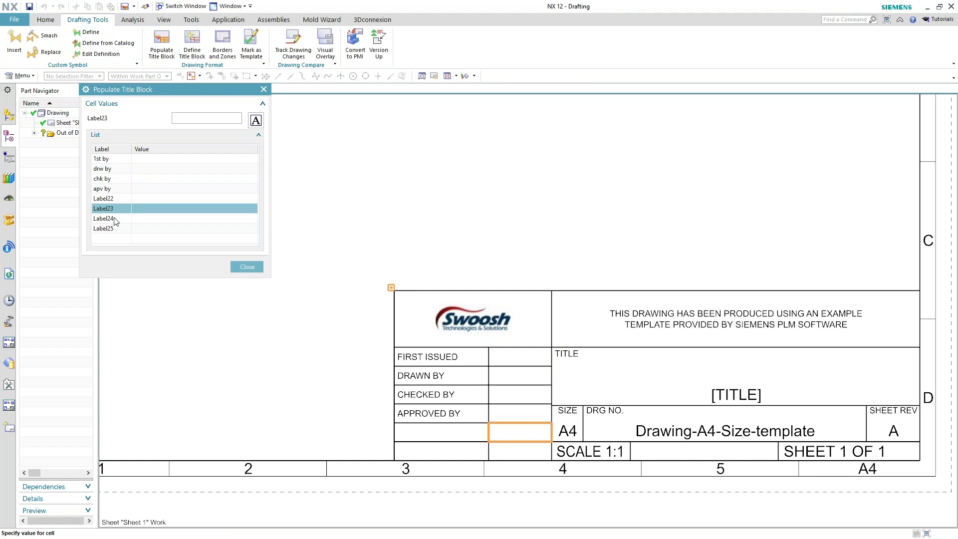
click(115, 220)
click(115, 229)
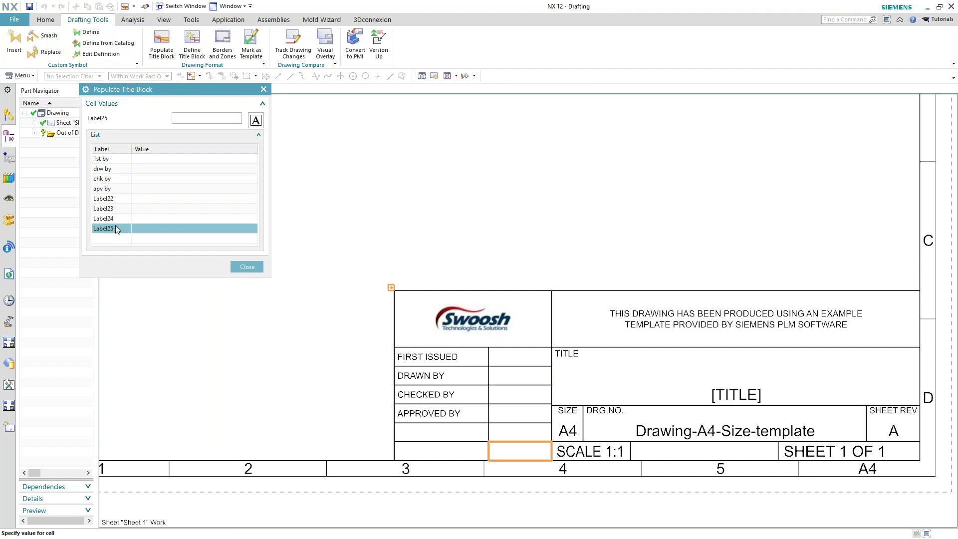
click(235, 265)
right_click(396, 291)
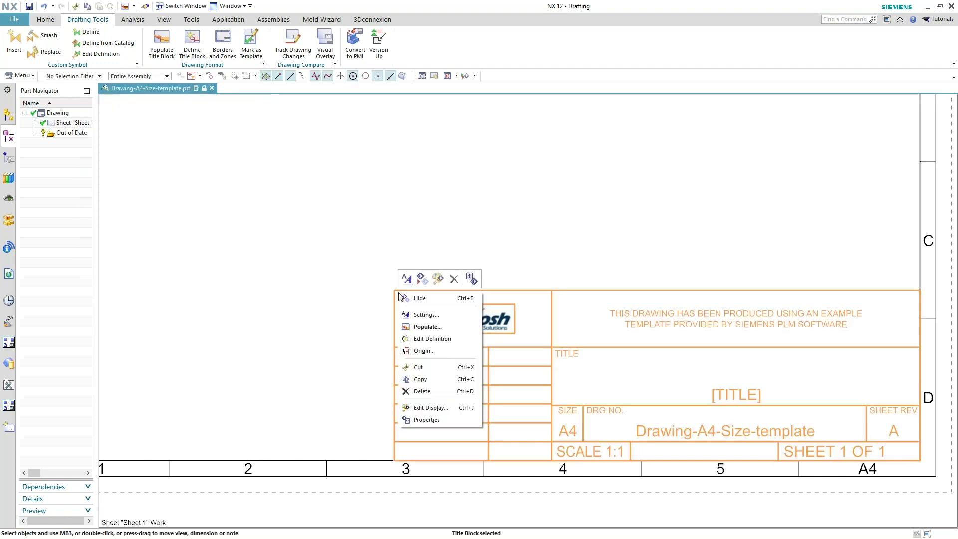
click(425, 339)
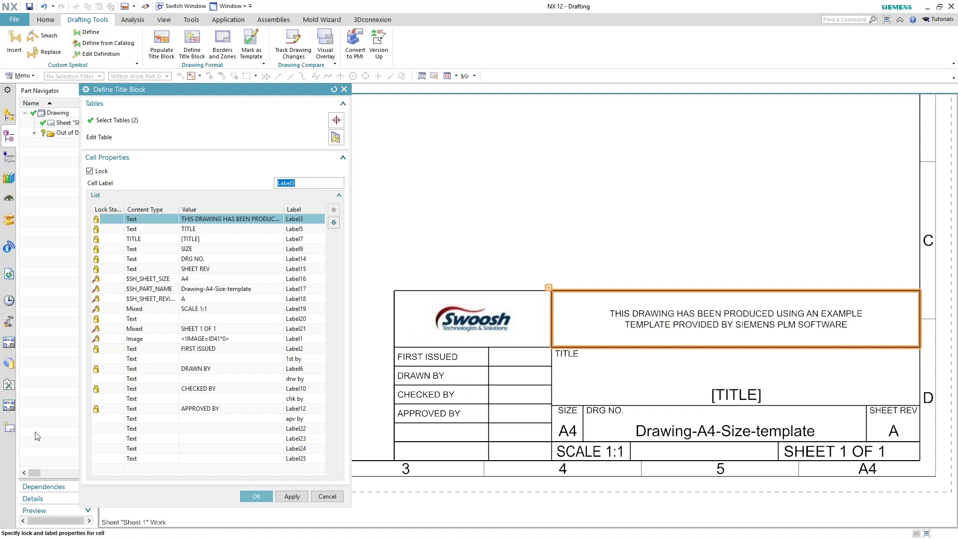
click(98, 458)
click(90, 170)
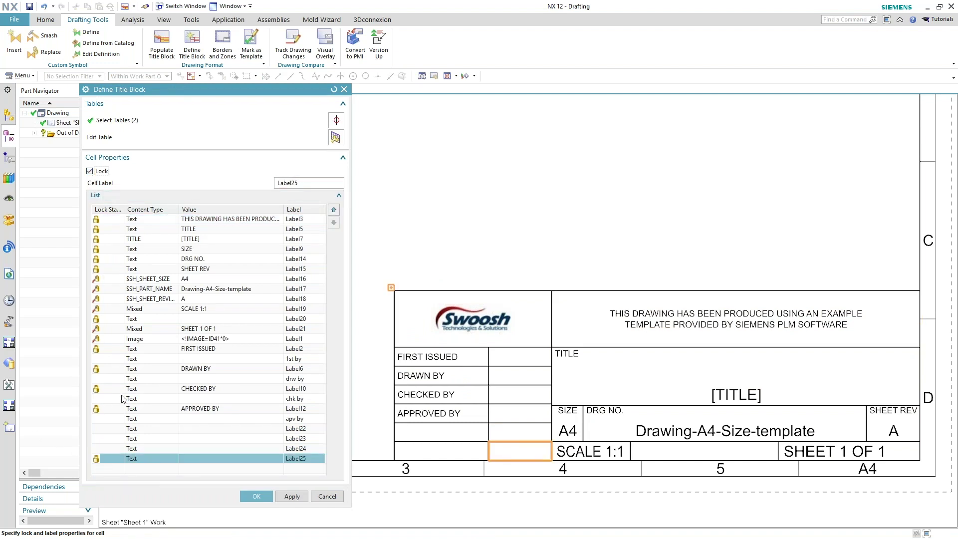
click(115, 449)
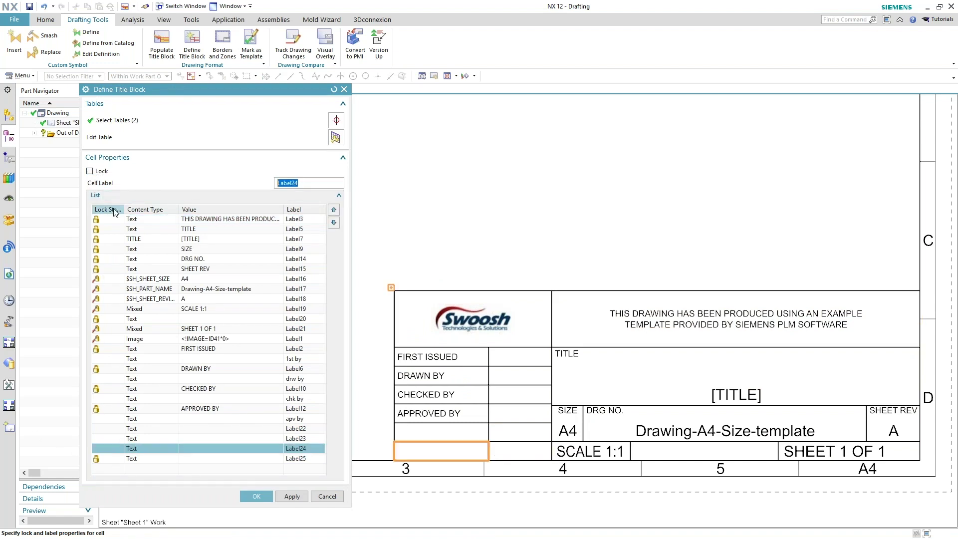
click(117, 439)
click(90, 171)
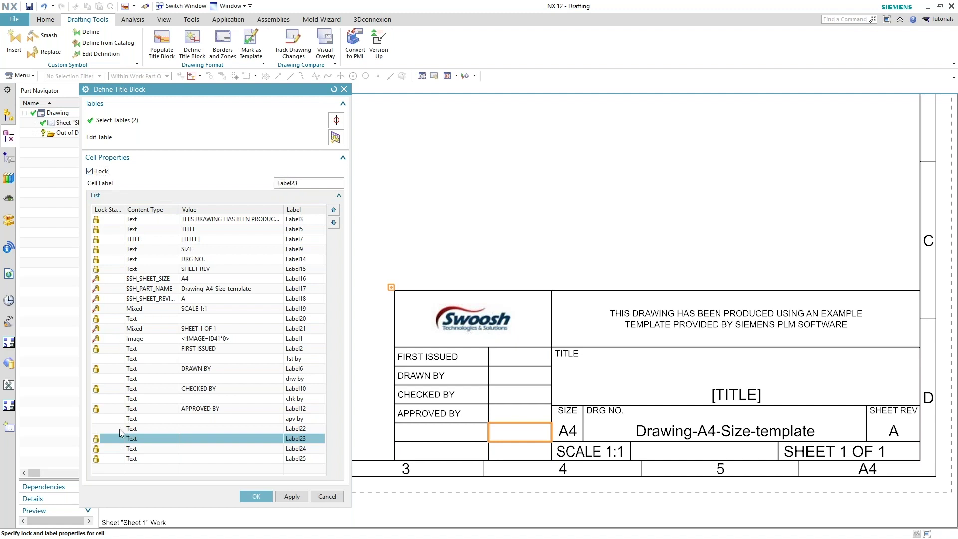
click(120, 429)
click(90, 171)
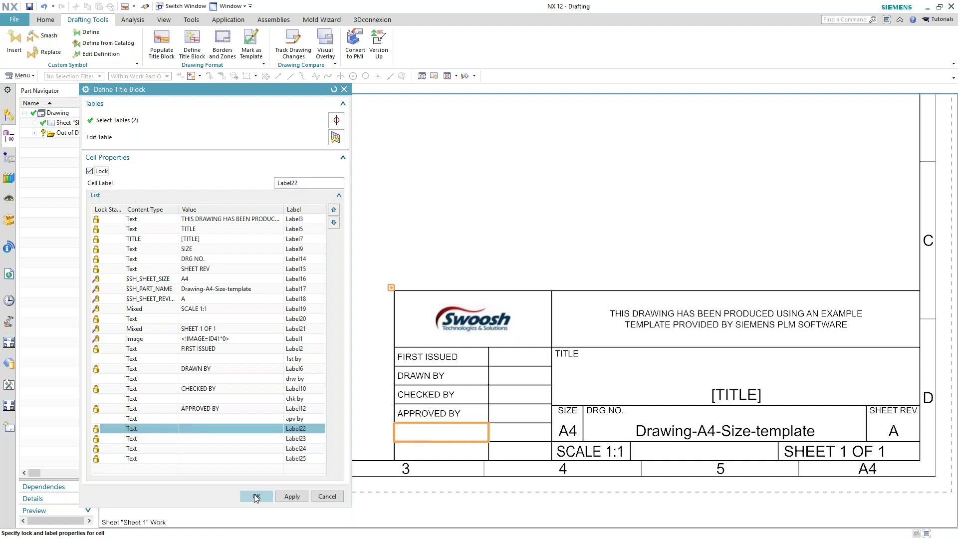
click(255, 496)
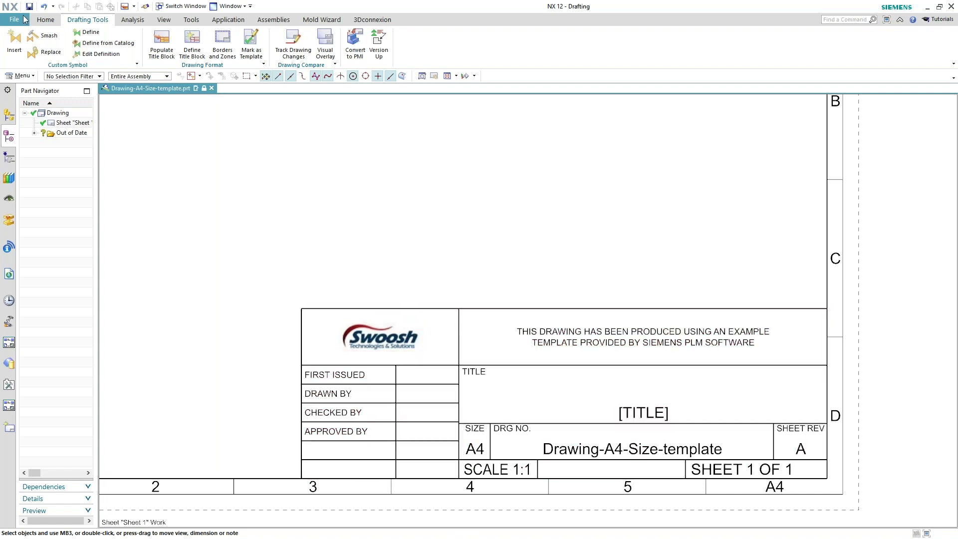
Create a 2-column, 3-row tabular note anchored bottom right at the right border's midpoint.
click(44, 20)
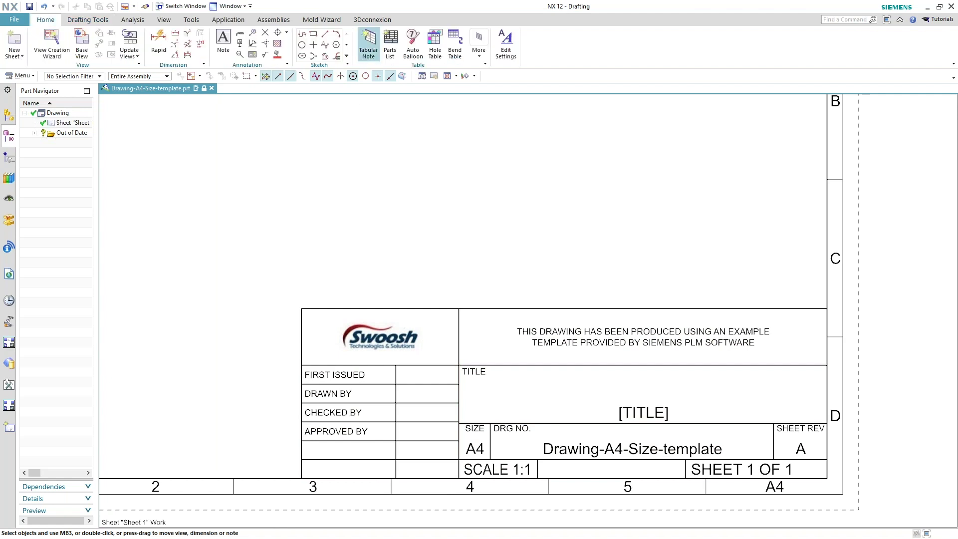
click(368, 42)
scroll(549, 300, down, 4)
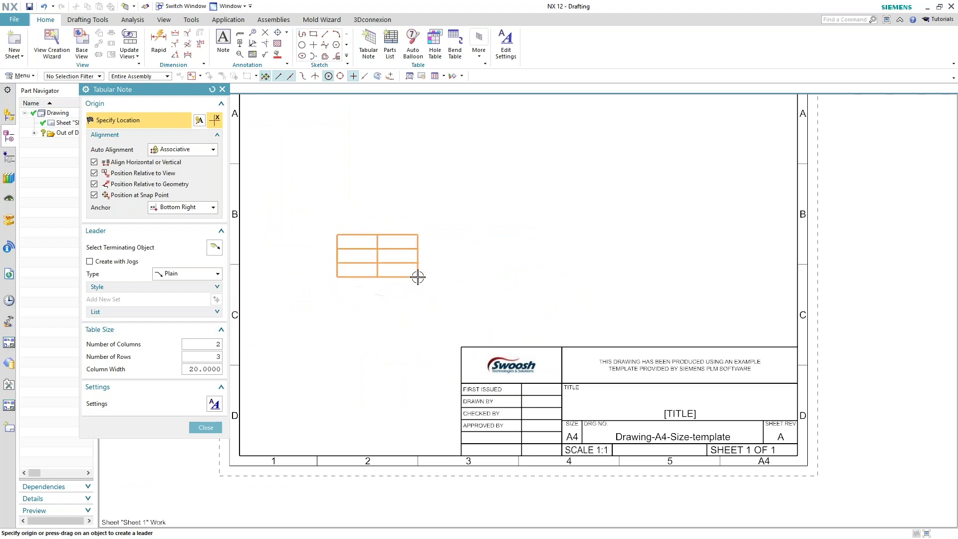
click(186, 209)
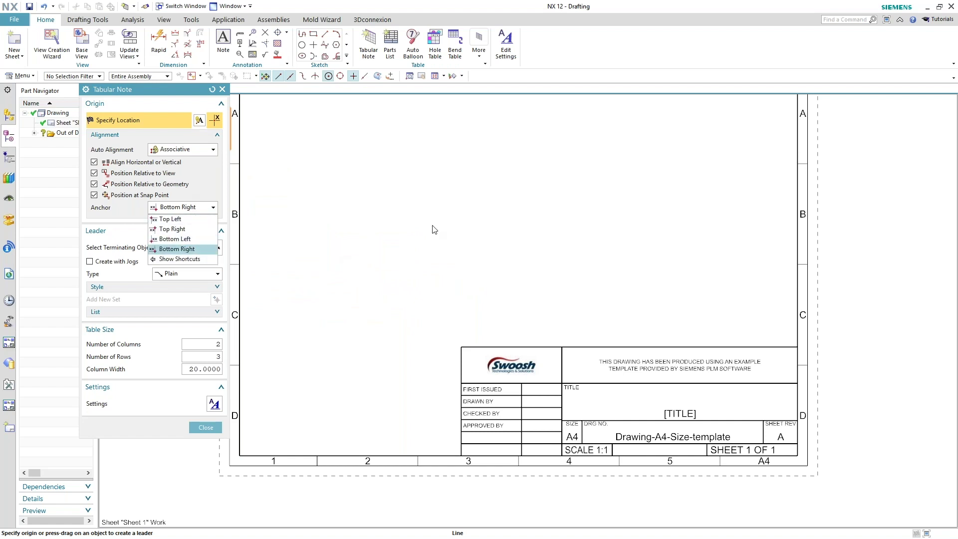
click(175, 239)
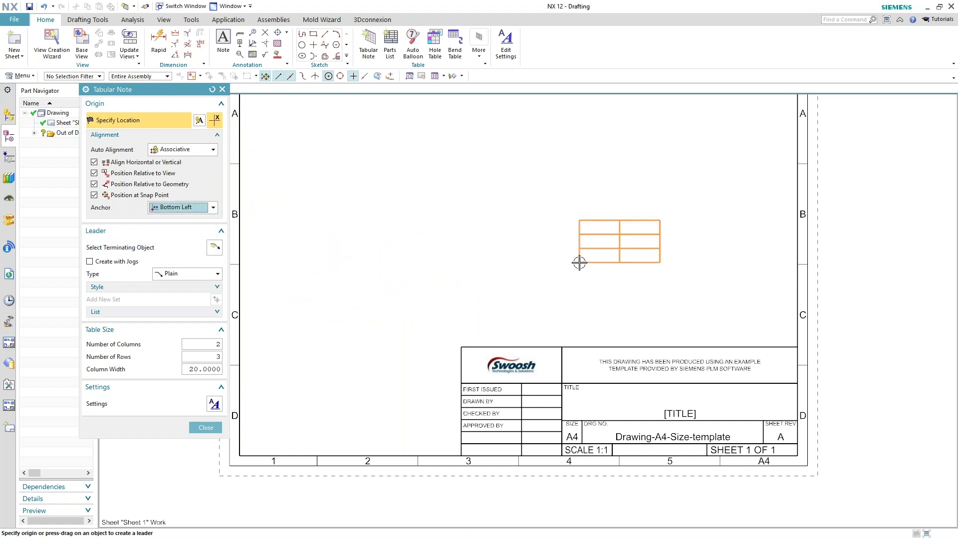
click(175, 209)
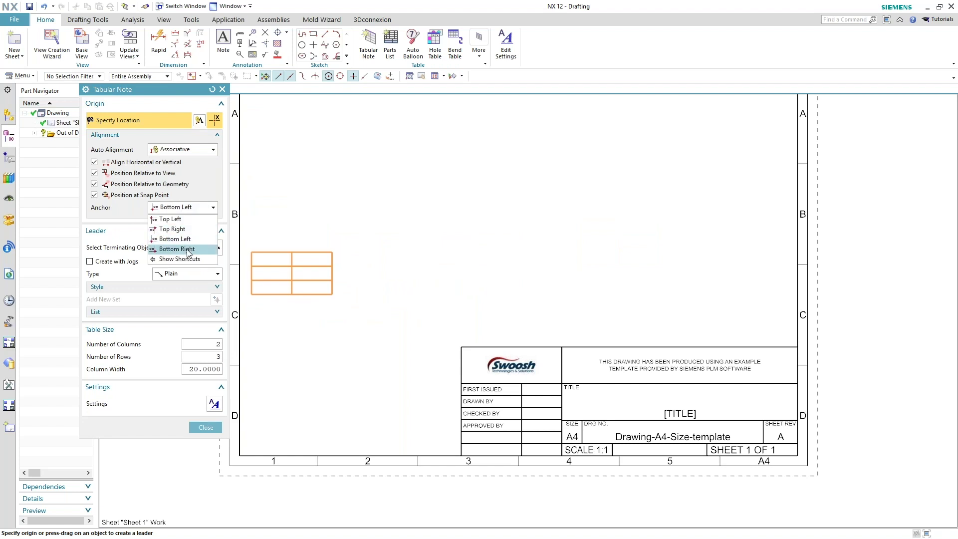
click(177, 249)
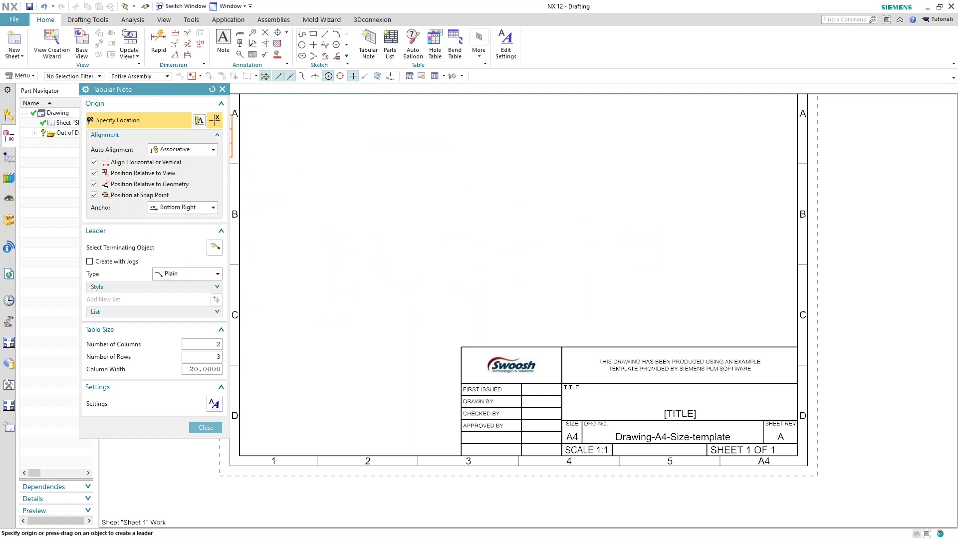
click(200, 120)
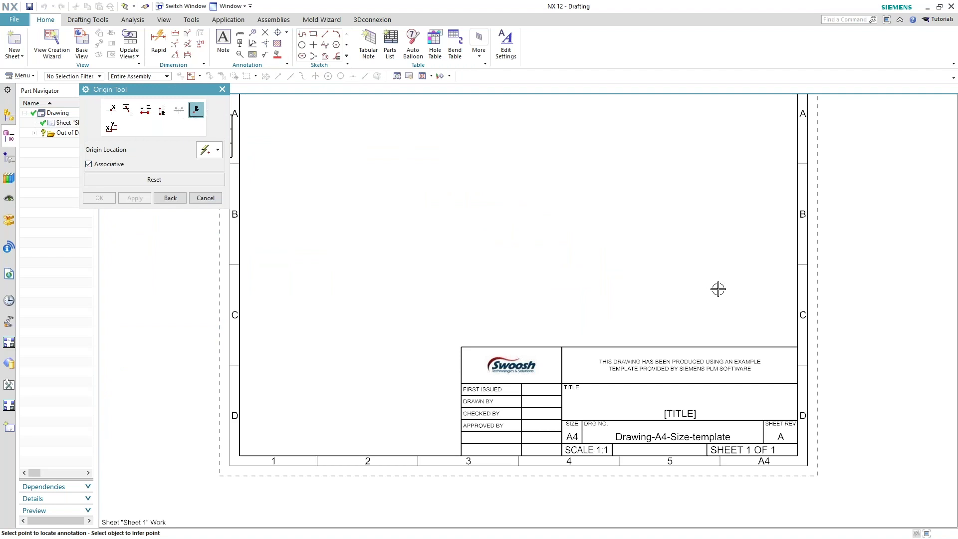
click(798, 263)
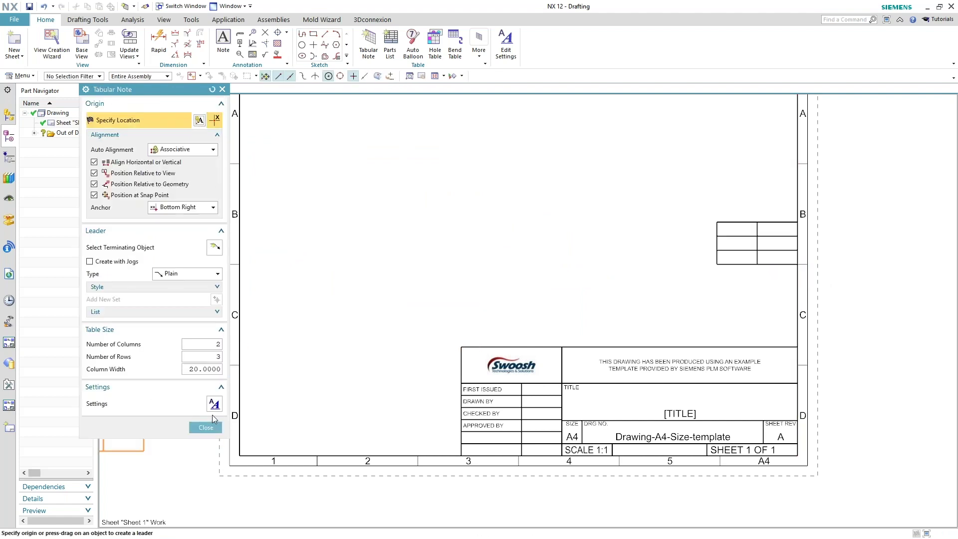
click(213, 426)
scroll(551, 299, up, 2)
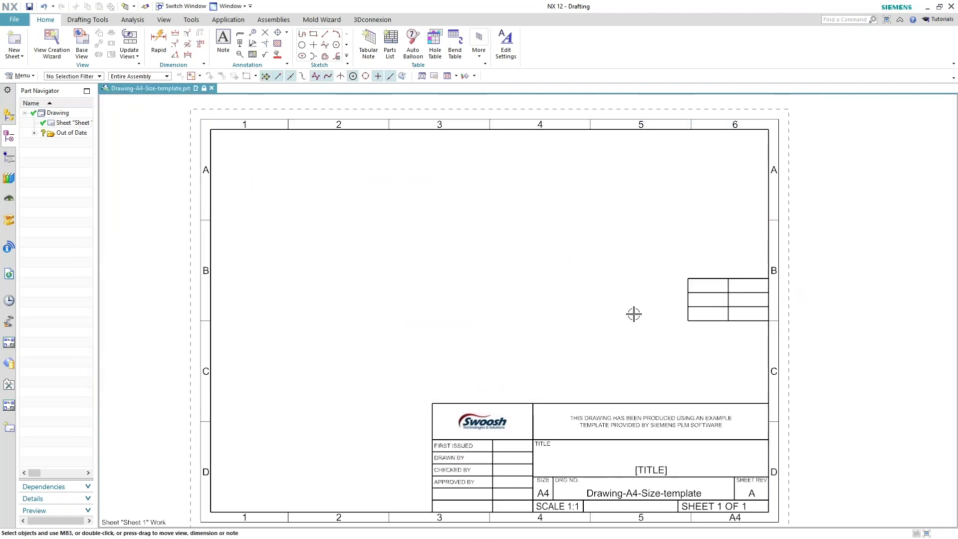
Insert two columns to the left of the selected table column.
scroll(684, 310, up, 3)
mouse_move(680, 310)
middle_down()
mouse_move(534, 368)
mouse_move(554, 346)
middle_up()
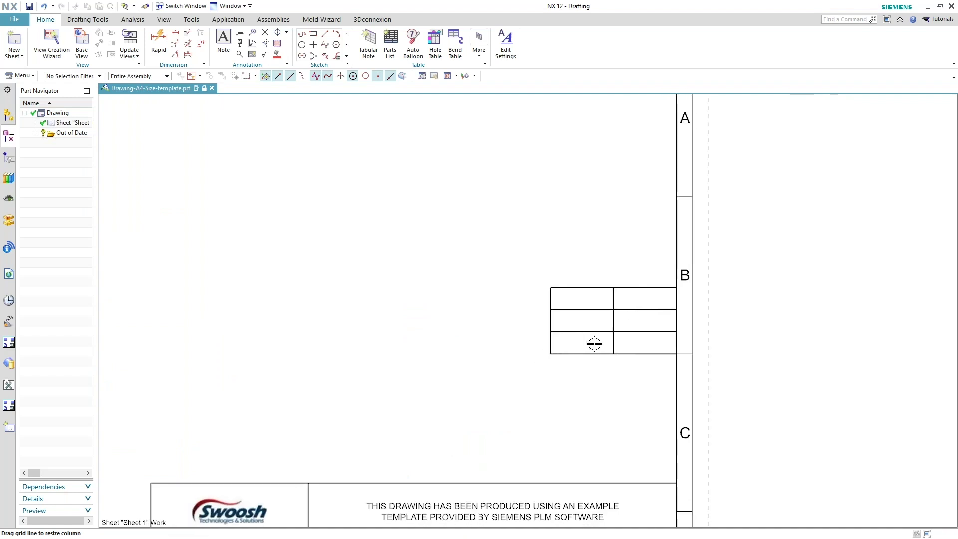
right_click(594, 344)
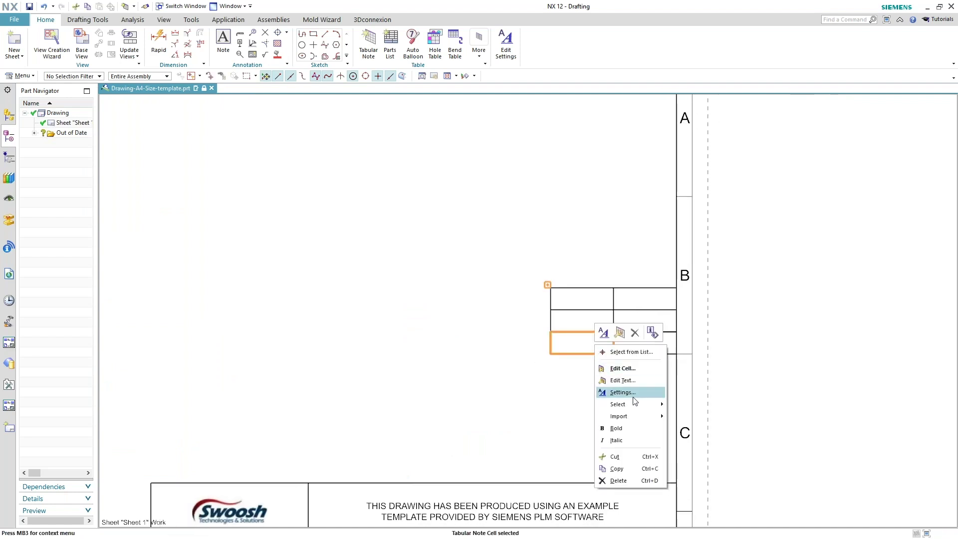
mouse_move(632, 403)
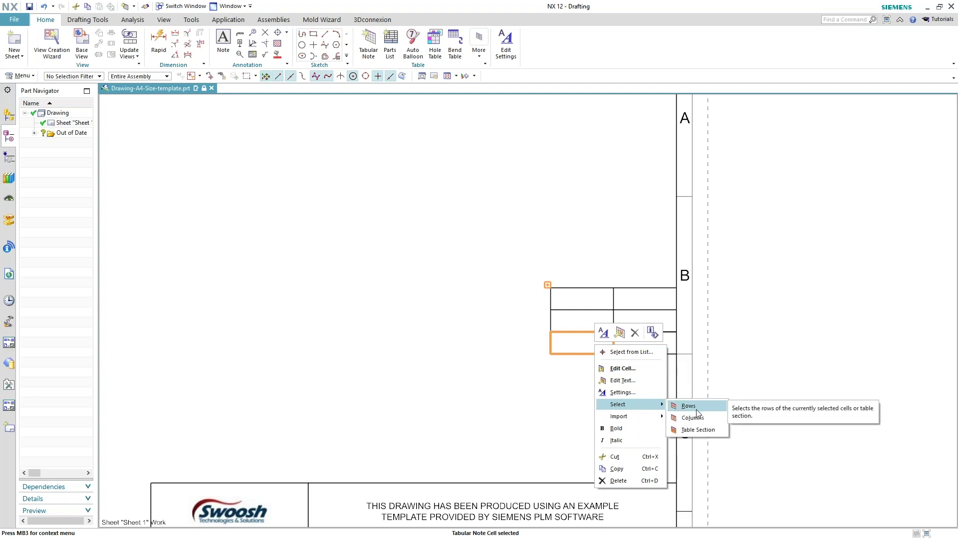
click(699, 418)
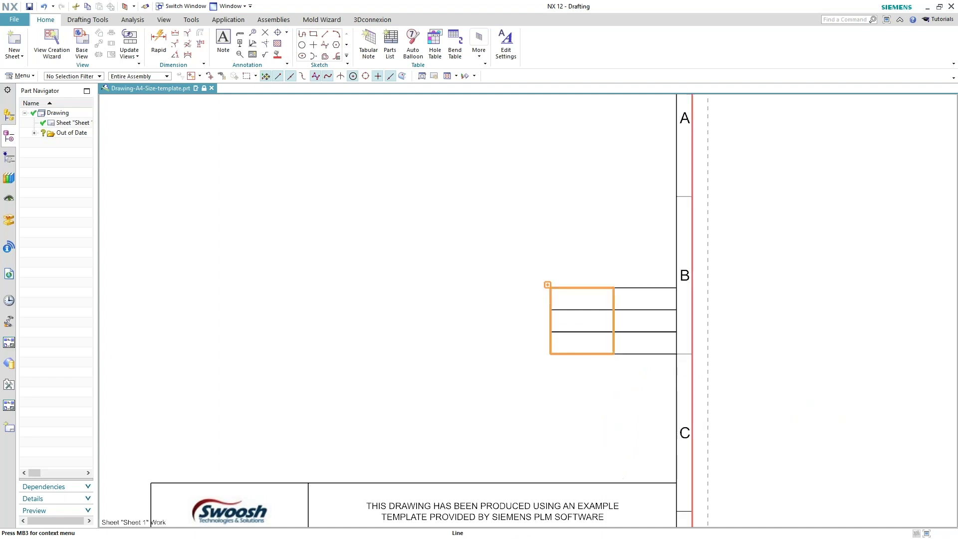
right_click(548, 328)
mouse_move(609, 364)
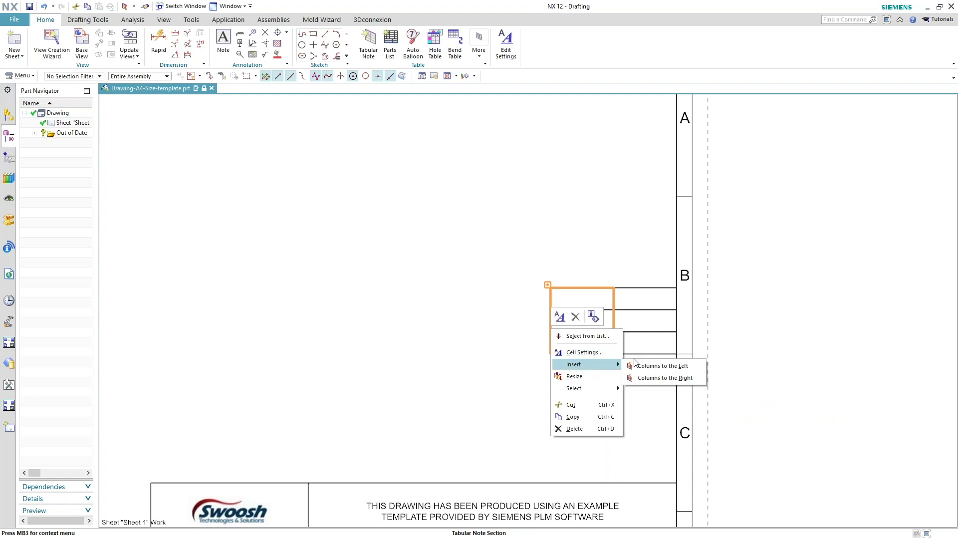
click(646, 366)
right_click(564, 323)
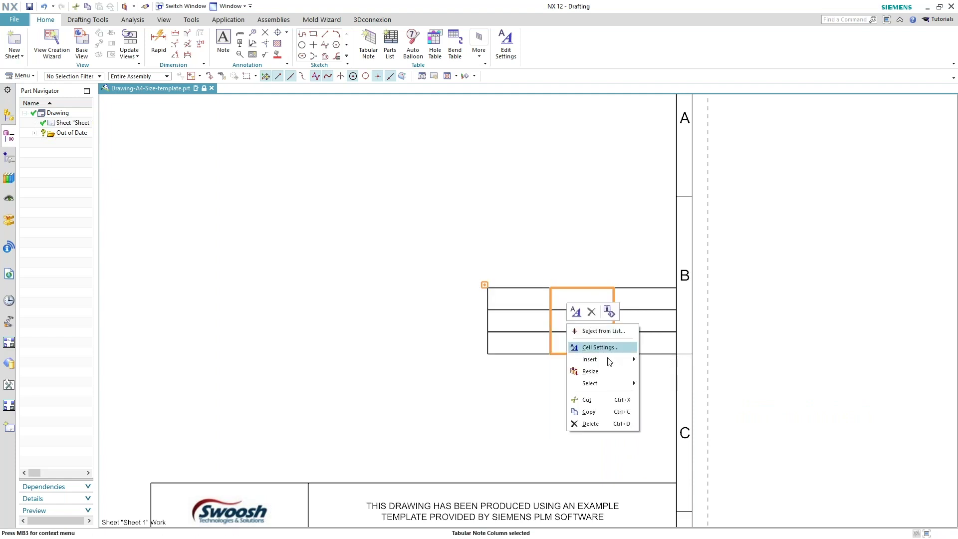
mouse_move(608, 361)
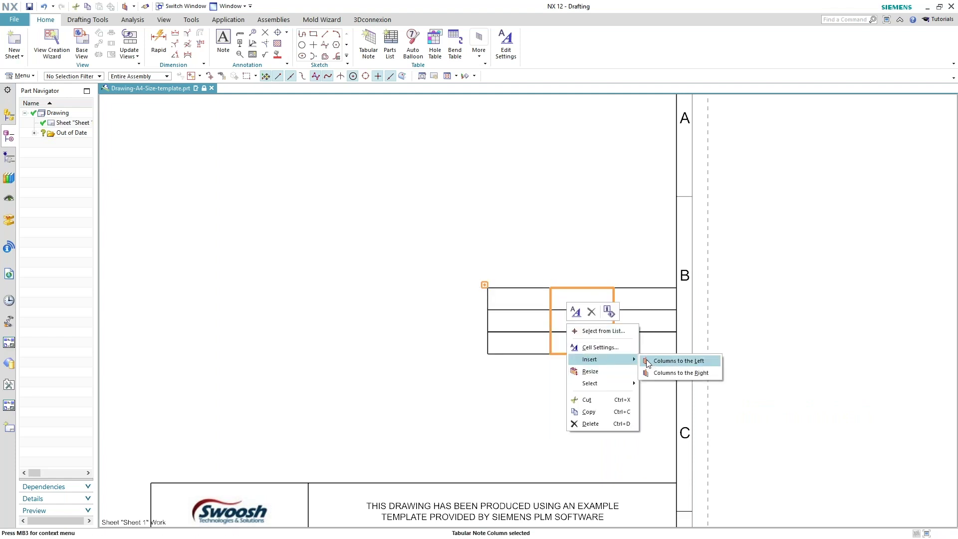
click(648, 361)
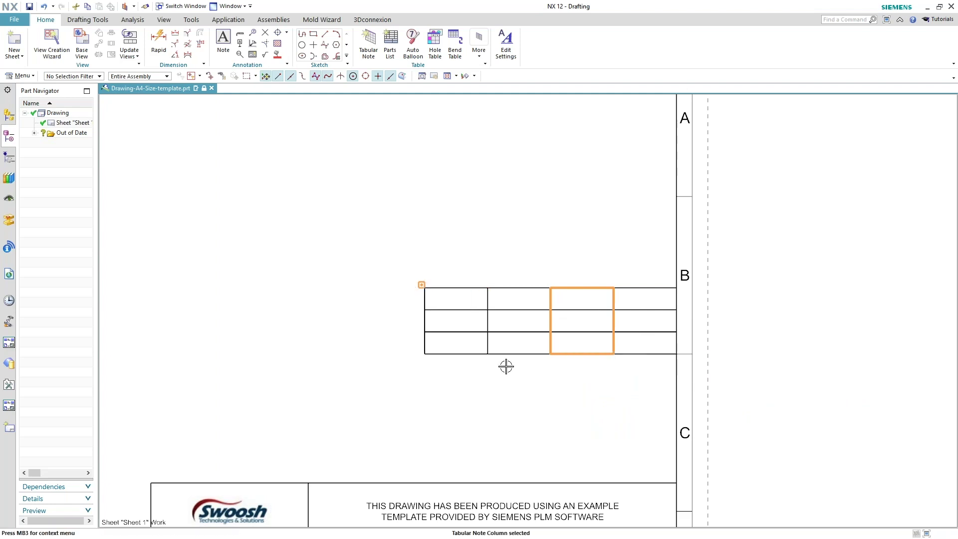
Insert a new row and make the second row thin, applying the resize to all cells.
click(438, 321)
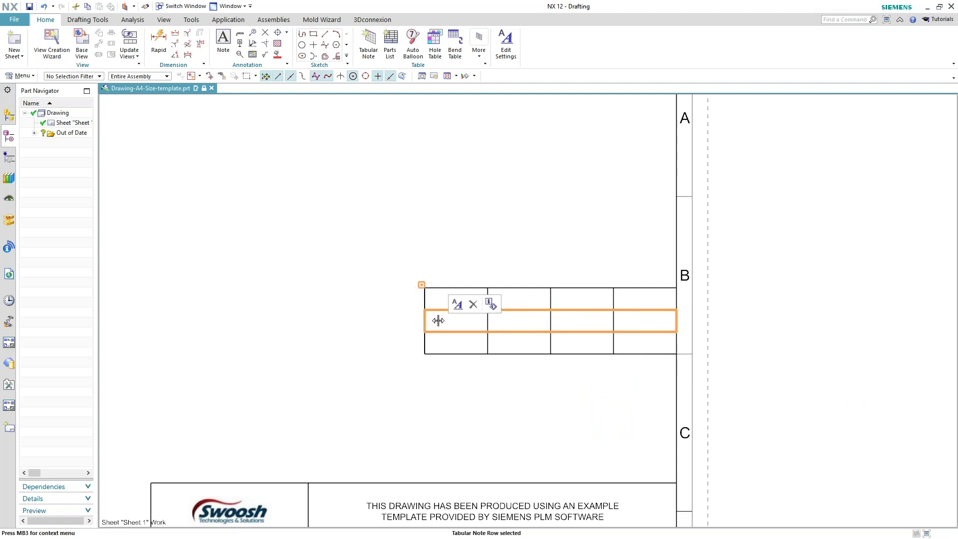
right_click(438, 320)
mouse_move(477, 354)
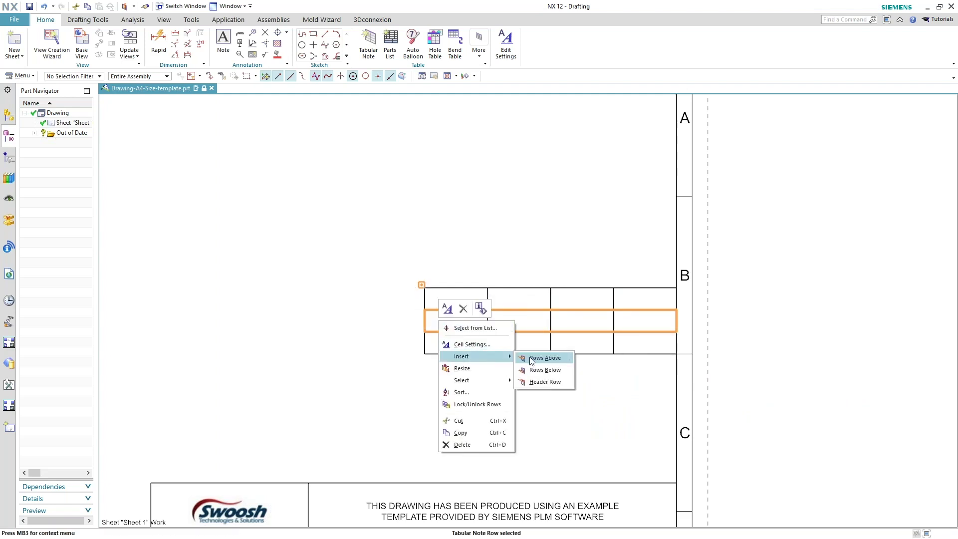
click(544, 370)
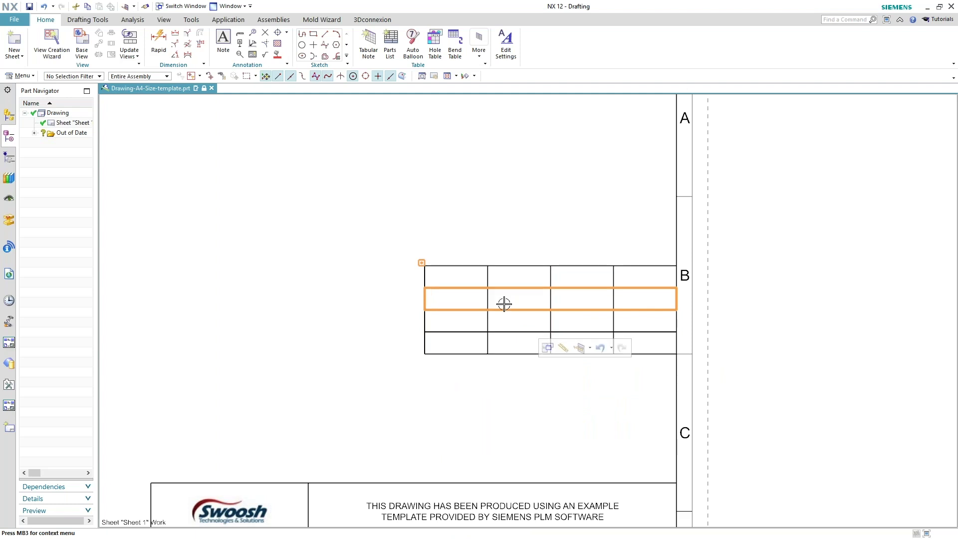
key(Escape)
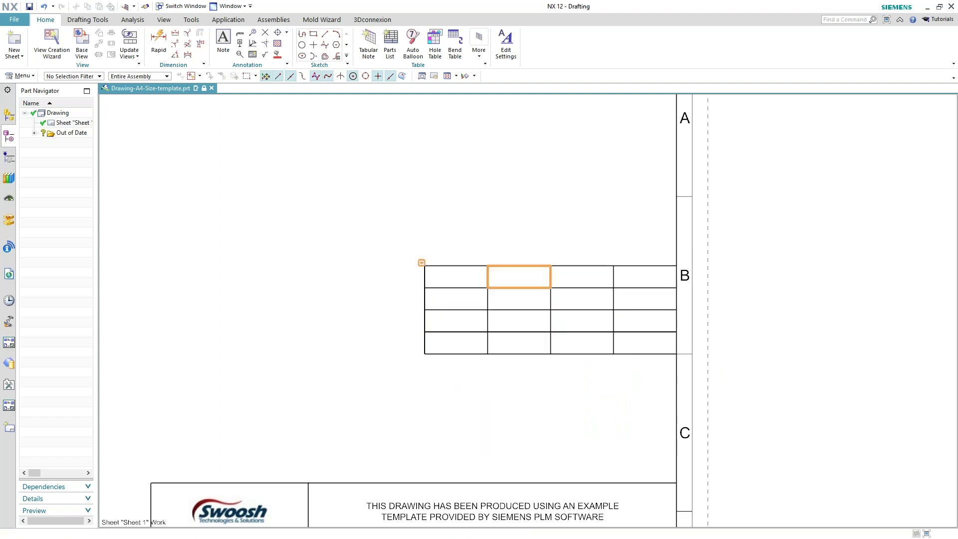
drag(502, 291, 503, 305)
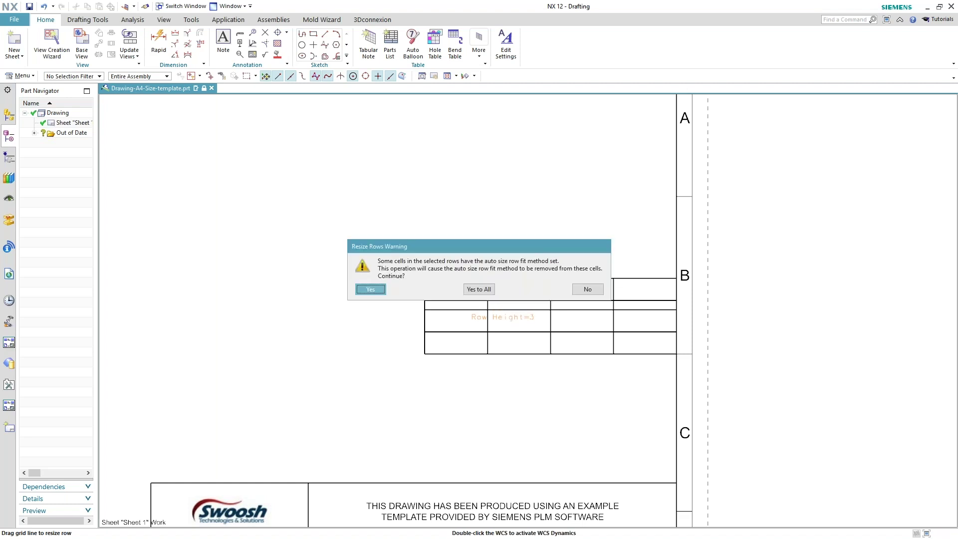
click(479, 289)
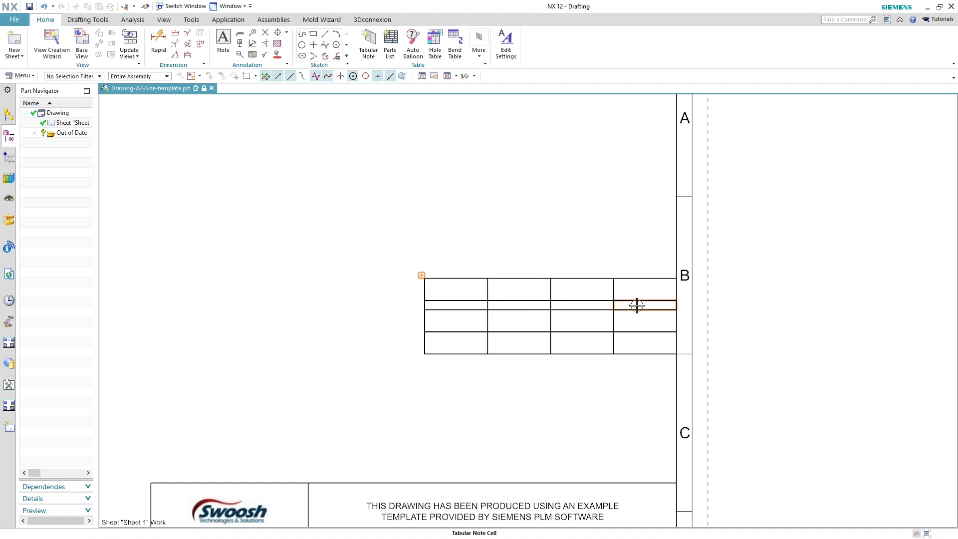
Merge the two right-hand cells in row 2 and in row 3.
drag(636, 306, 577, 301)
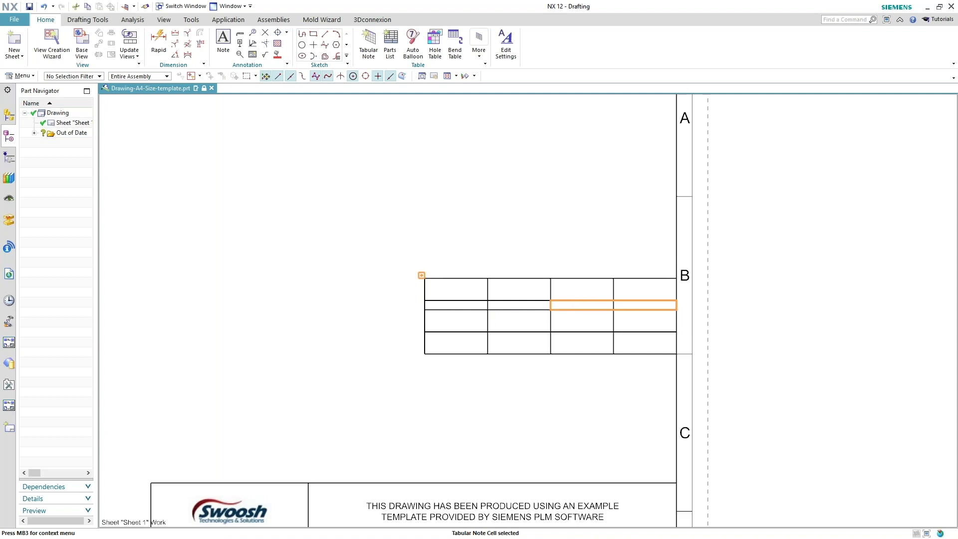
right_click(582, 305)
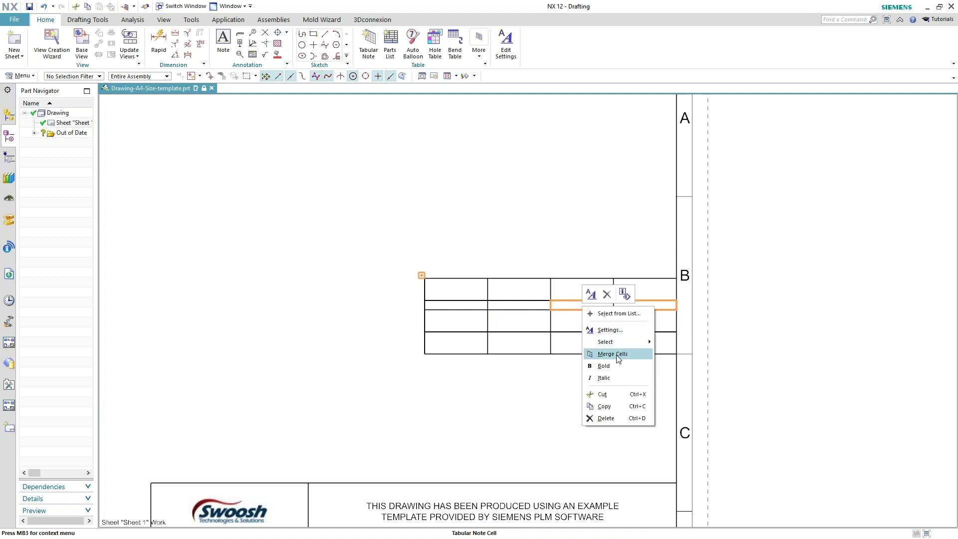
click(618, 354)
drag(576, 321, 639, 319)
right_click(639, 319)
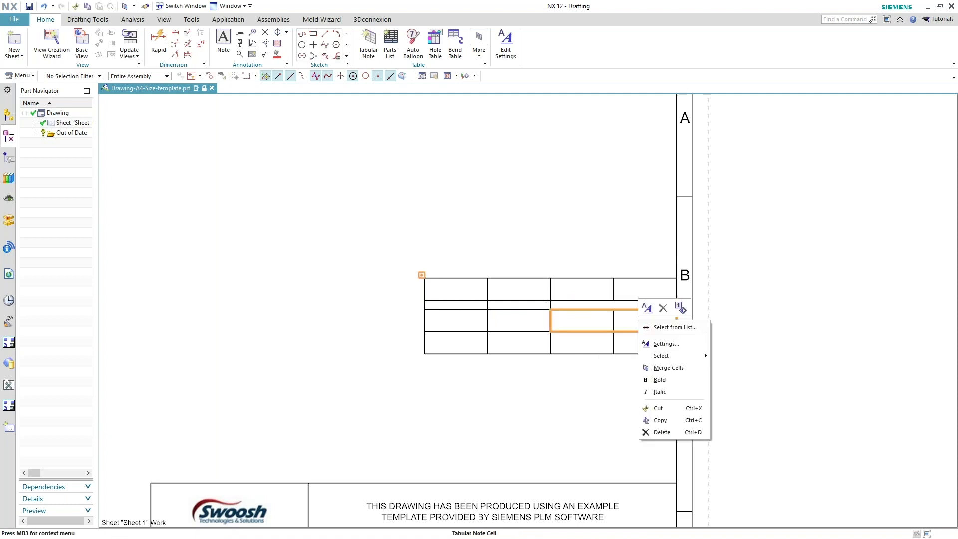
click(668, 371)
Merge the stacked cells in column 2 and in column 1.
drag(520, 327, 517, 306)
right_click(519, 306)
click(557, 355)
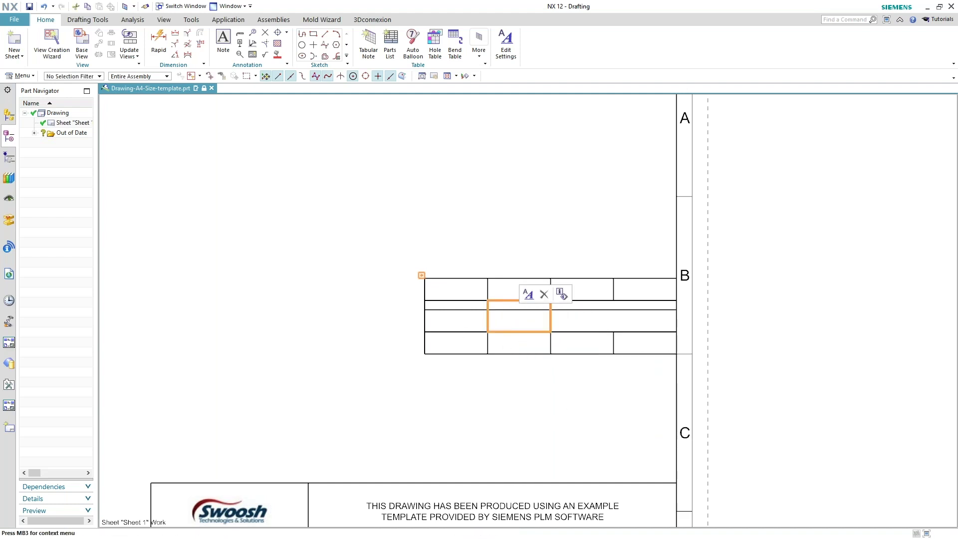
drag(470, 321, 471, 305)
right_click(471, 306)
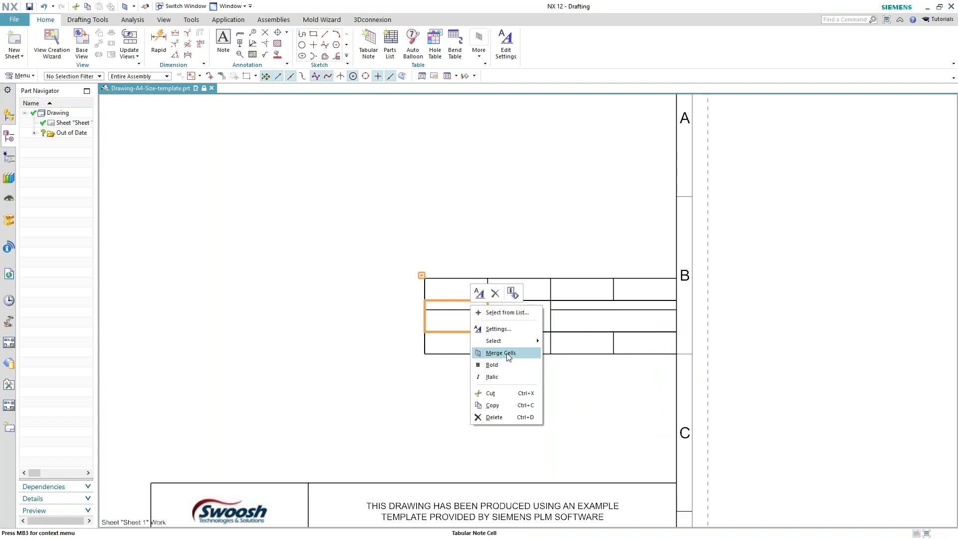
click(508, 354)
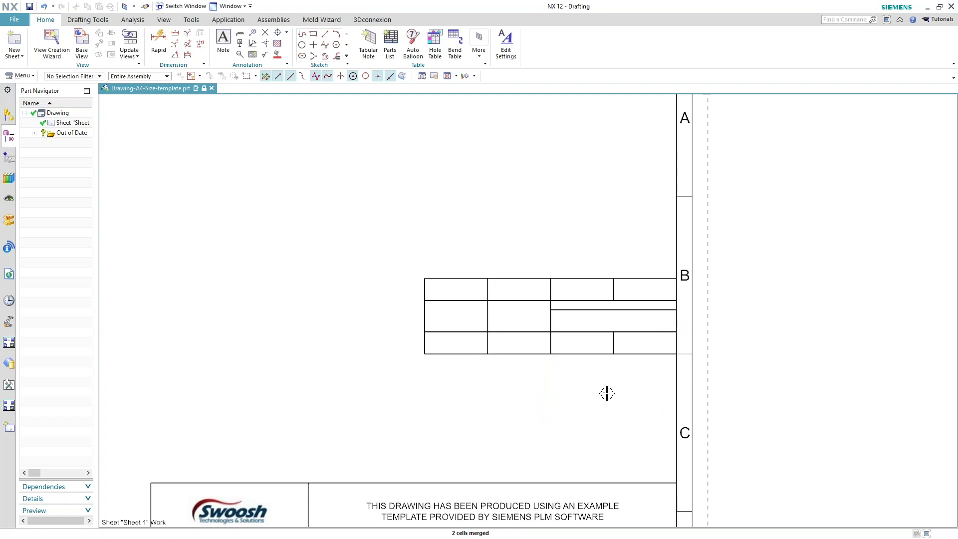
middle_drag(607, 393, 551, 304)
Split the merged cell, enter TITLE in it, and drag its row taller to fit.
scroll(551, 310, down, 2)
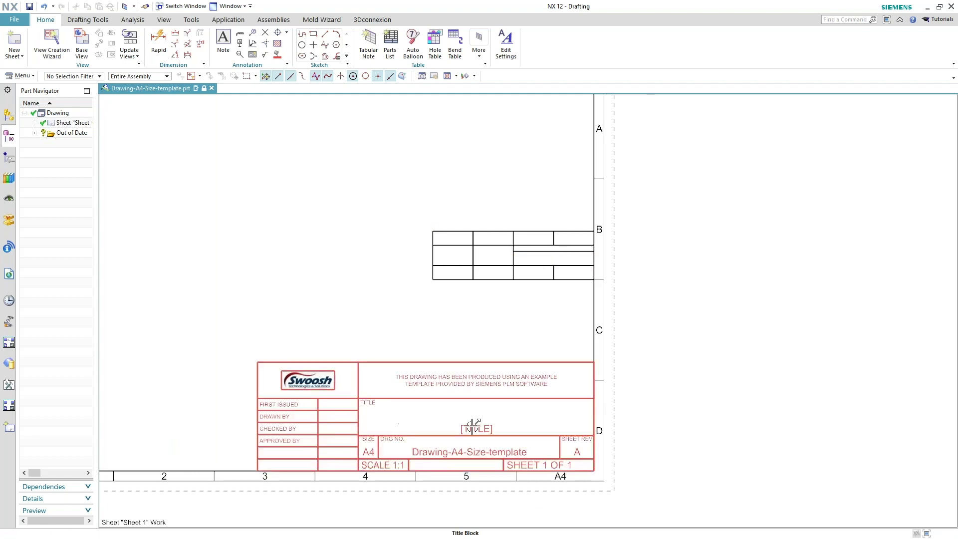
click(533, 250)
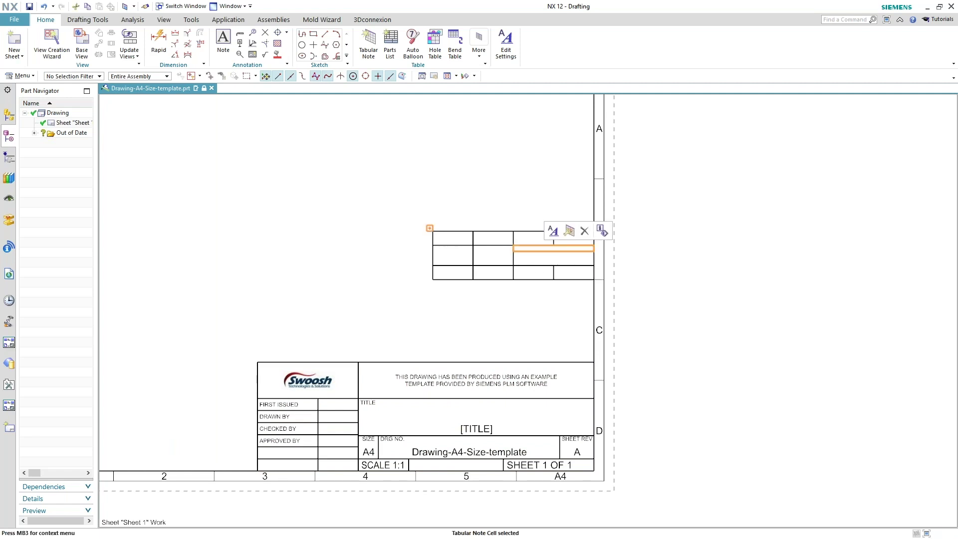
right_click(540, 248)
click(566, 281)
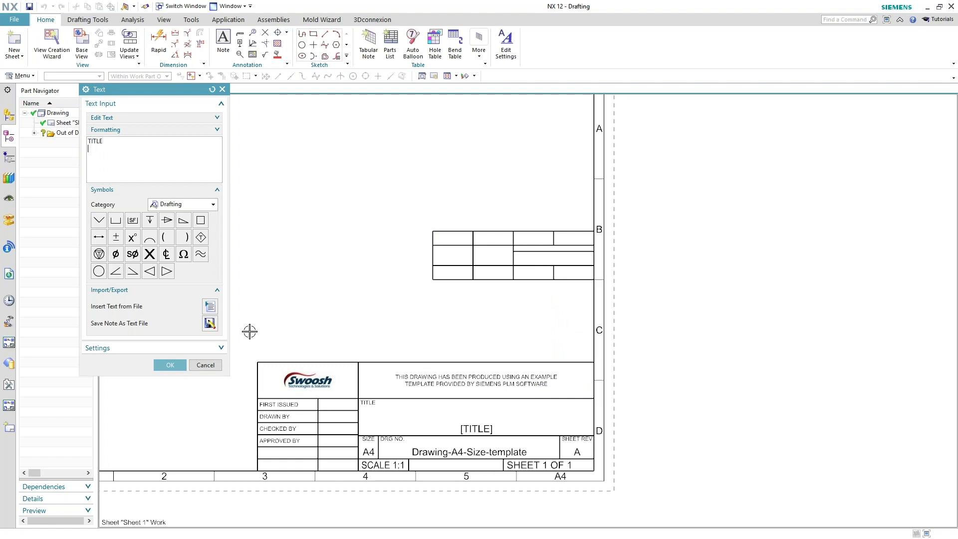
click(170, 365)
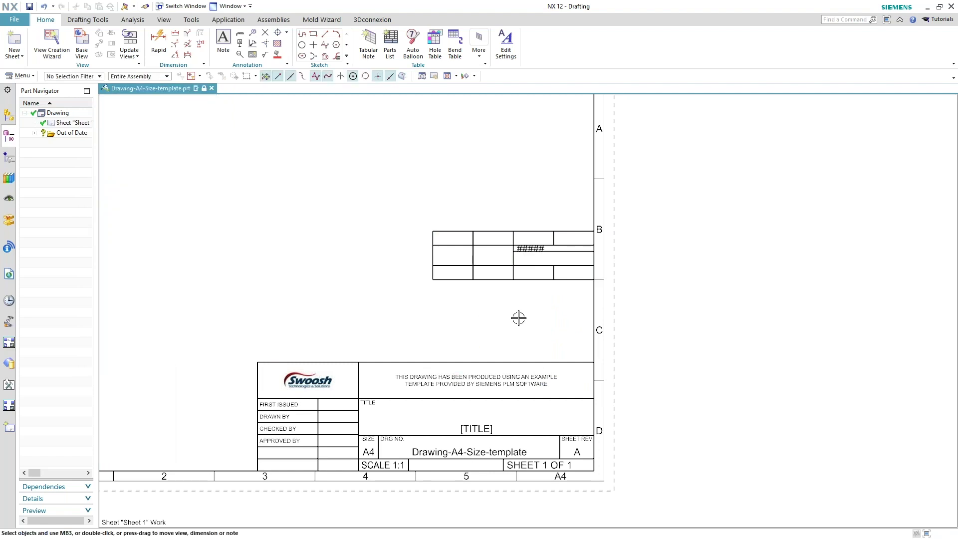
scroll(518, 318, up, 4)
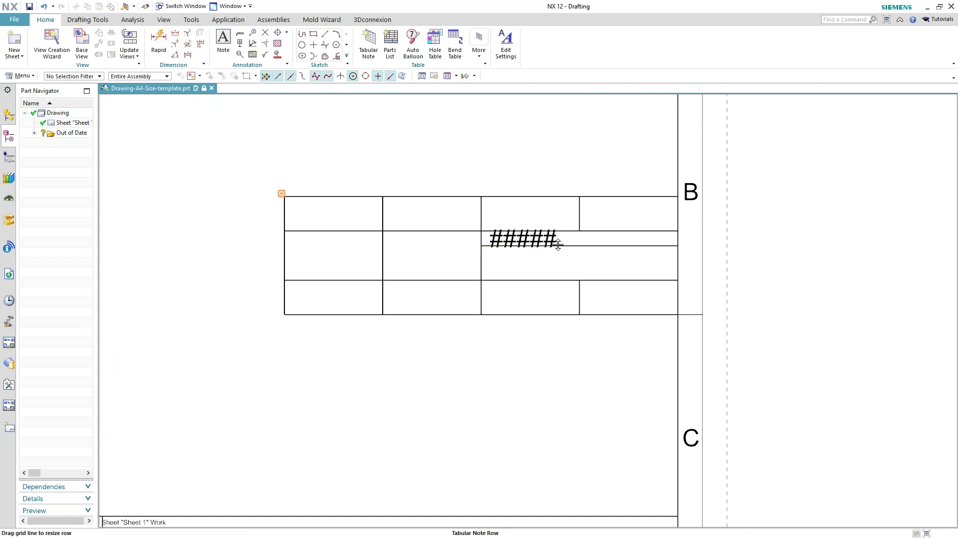
drag(561, 231, 560, 212)
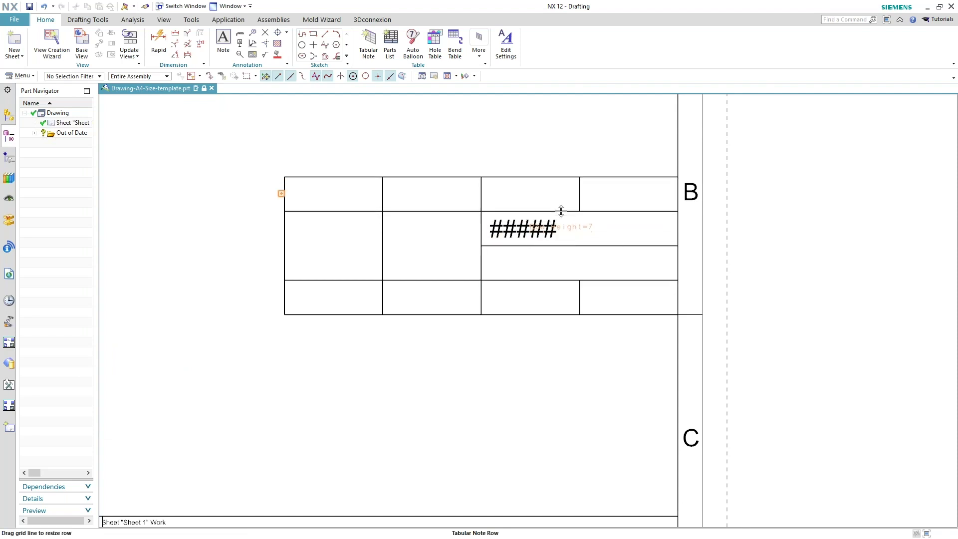
click(552, 227)
Set the TITLE cell's lettering height to 1.5 in its settings.
right_click(552, 227)
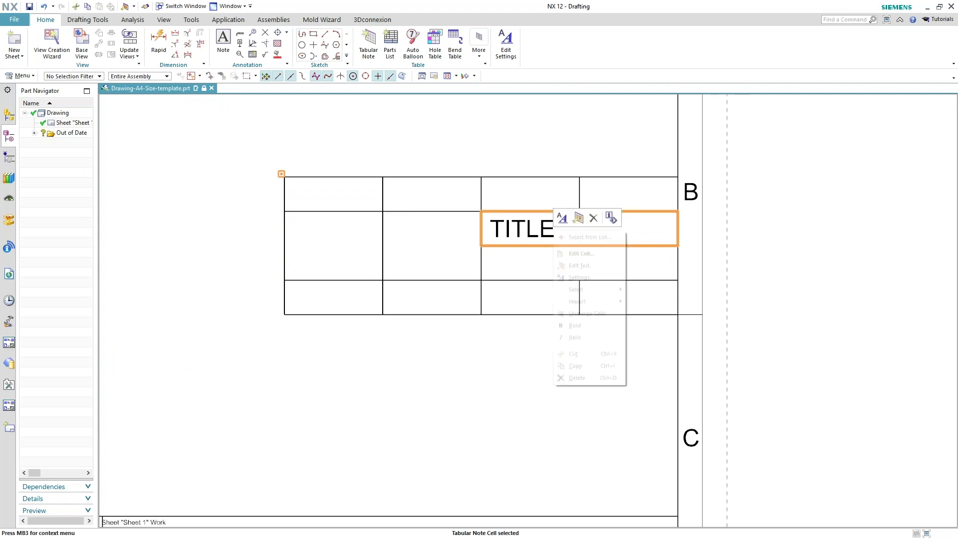
key(Escape)
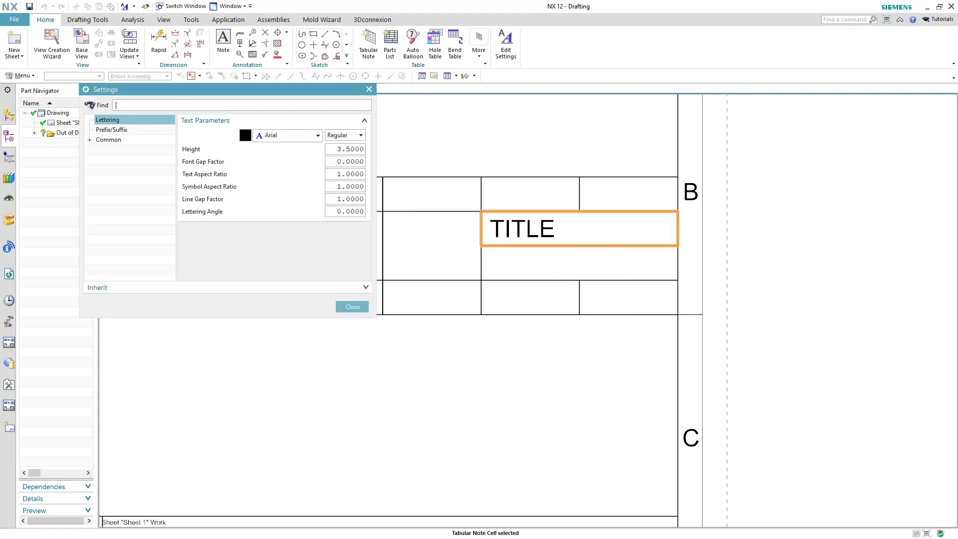
click(352, 150)
text(1.5)
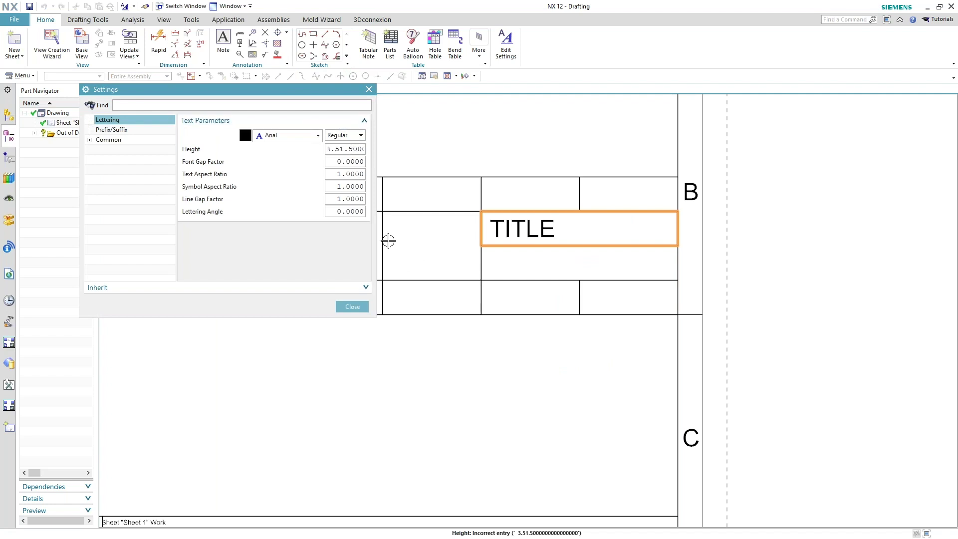
drag(354, 148, 289, 158)
text(1.5)
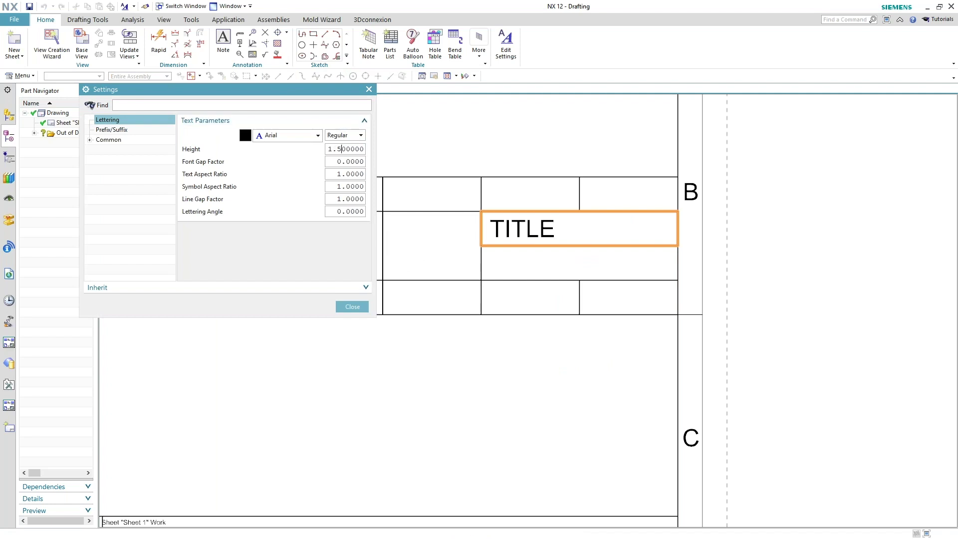
key(Return)
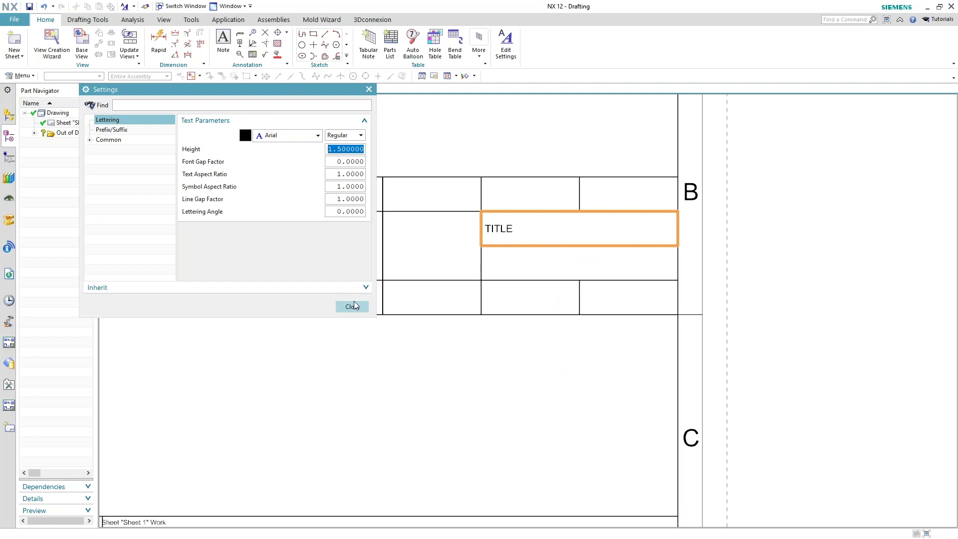
click(352, 306)
Drag the TITLE row's grid line to make the row shorter.
shift+middle_drag(544, 211, 537, 281)
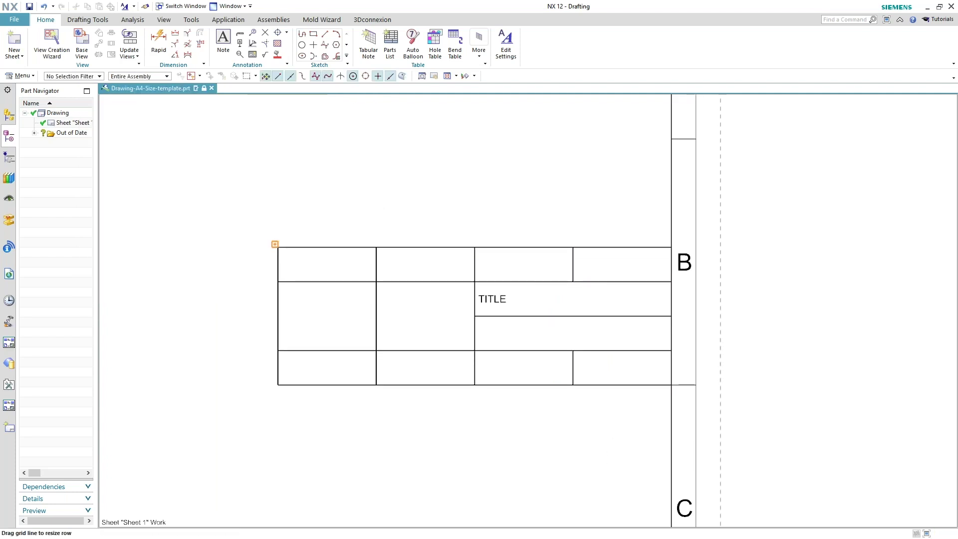
drag(539, 281, 538, 301)
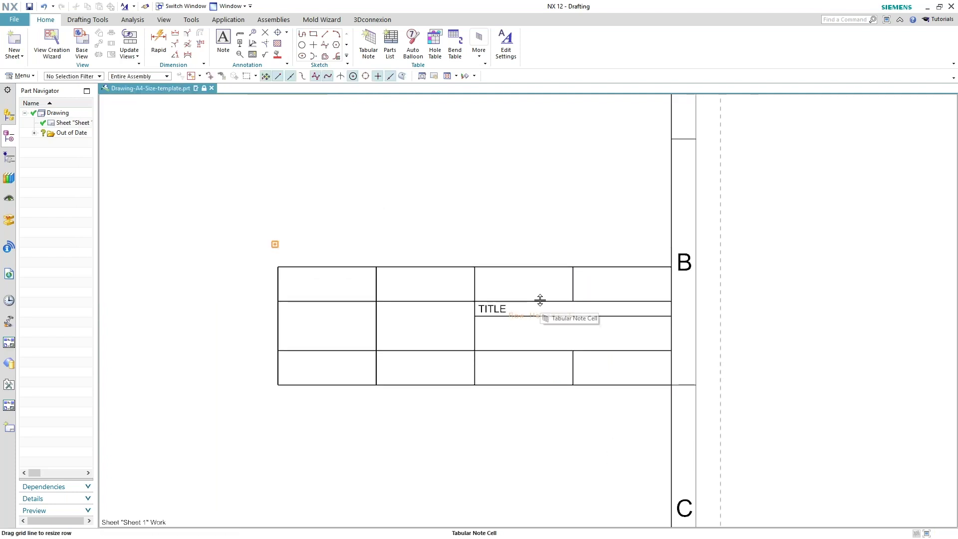
right_click(570, 381)
shift+middle_drag(556, 406, 553, 309)
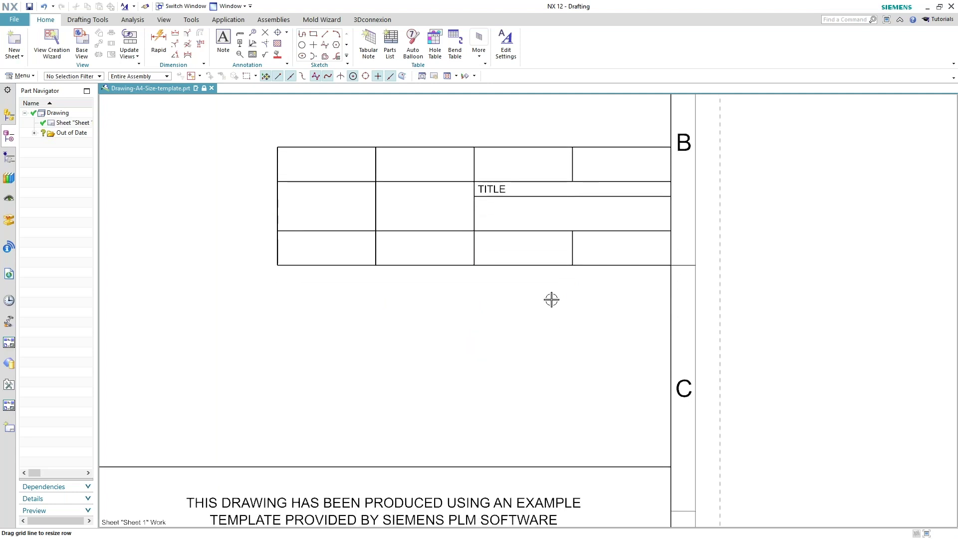
click(549, 191)
right_click(549, 192)
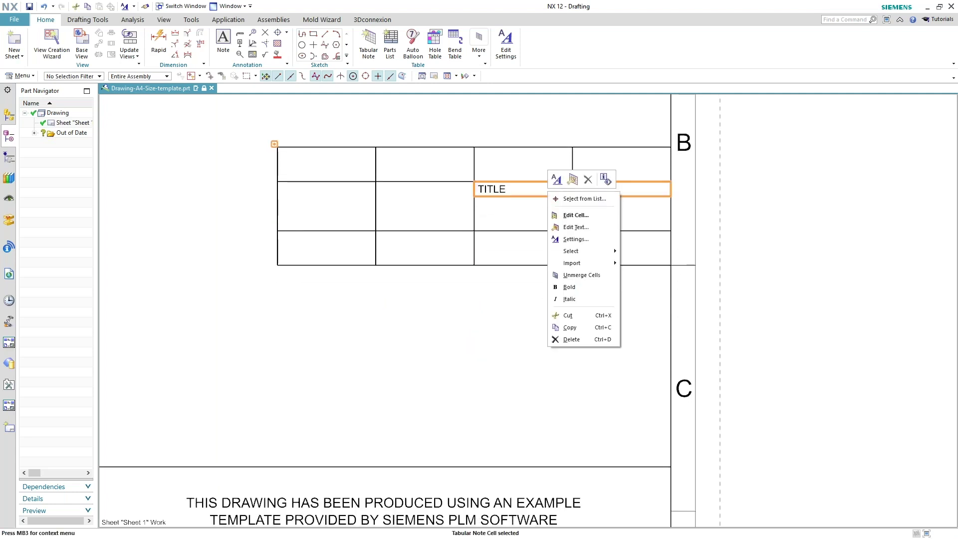
In the TITLE cell's Common > Cell settings, give the Bottom border side a new line style.
click(576, 239)
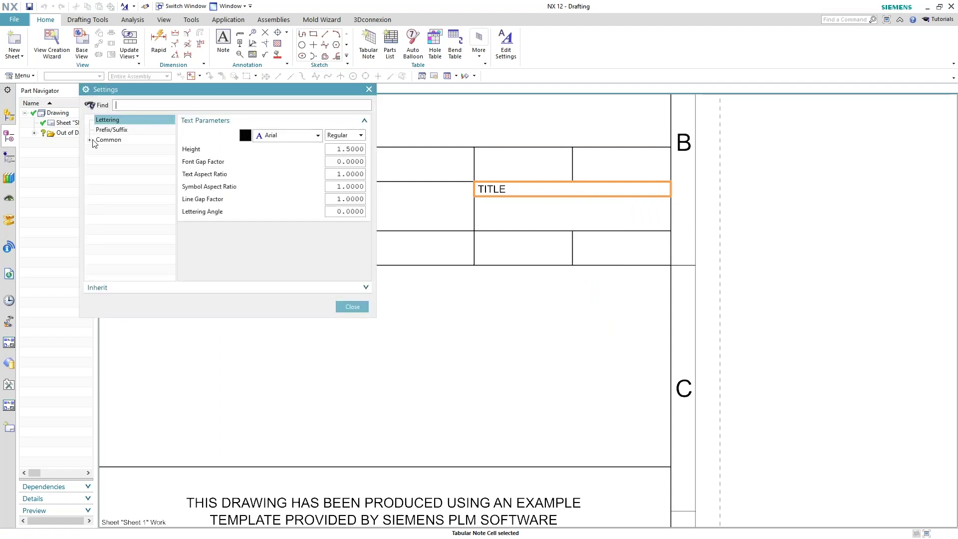
click(91, 141)
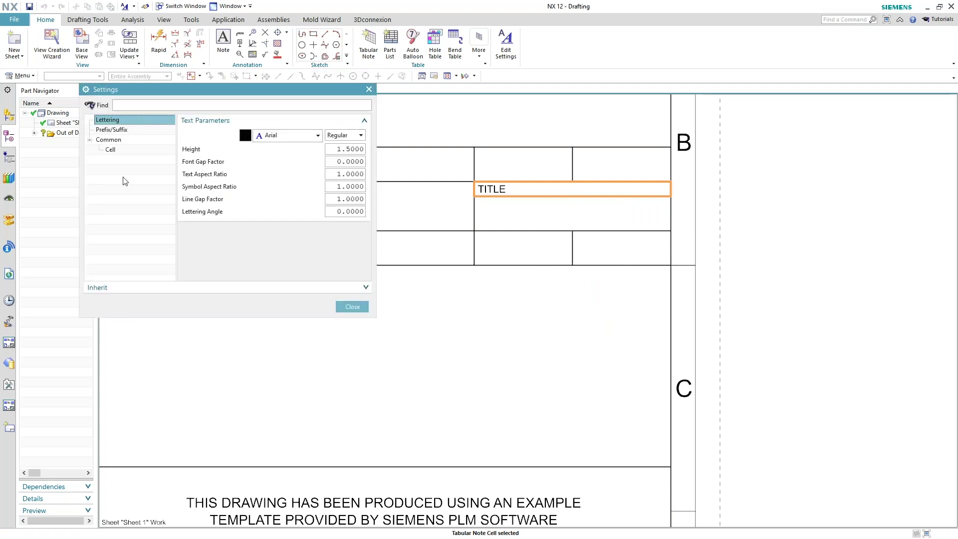
click(110, 149)
drag(369, 169, 376, 255)
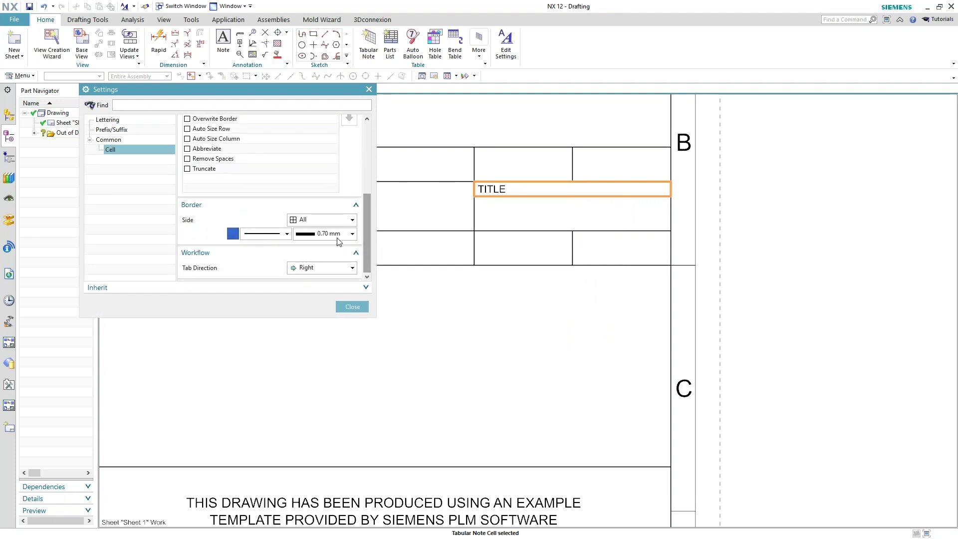
click(310, 222)
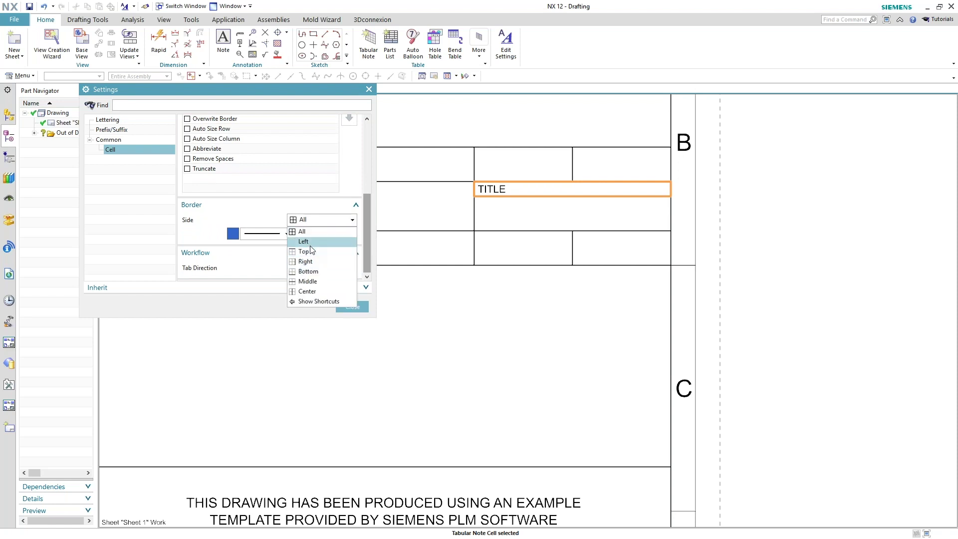
click(307, 271)
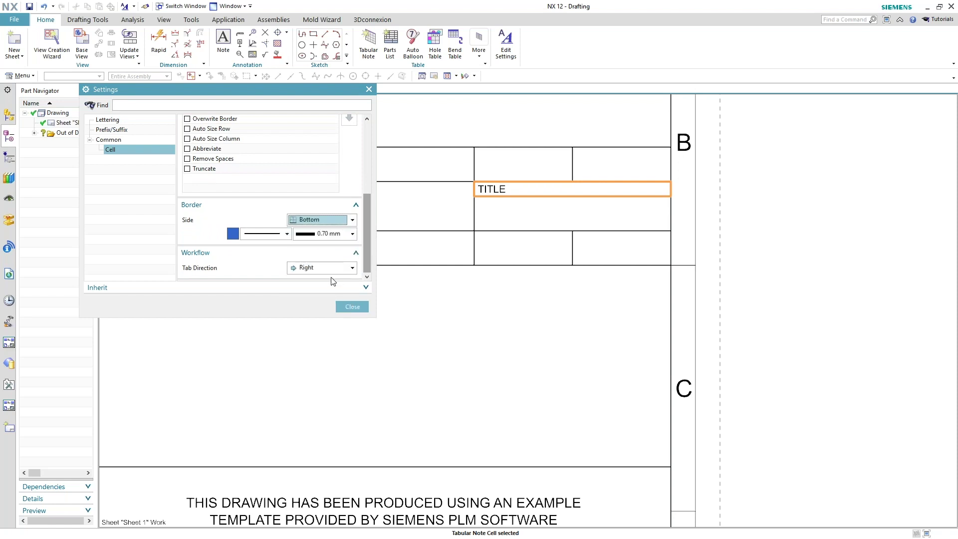
click(288, 237)
click(279, 250)
click(349, 307)
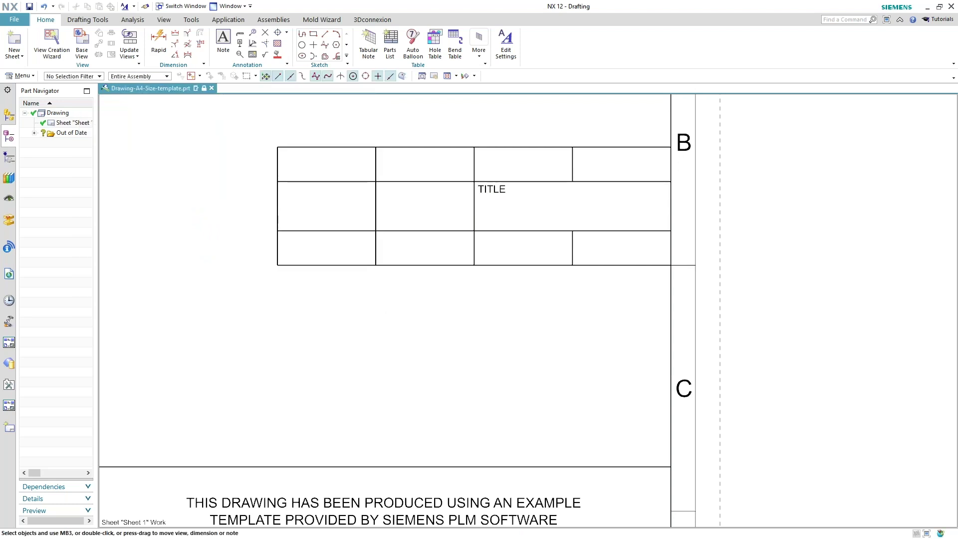
scroll(423, 276, down, 2)
Import the image Swoosh logo.jpg into the table's top-left cell.
shift+middle_drag(424, 276, 498, 332)
click(437, 220)
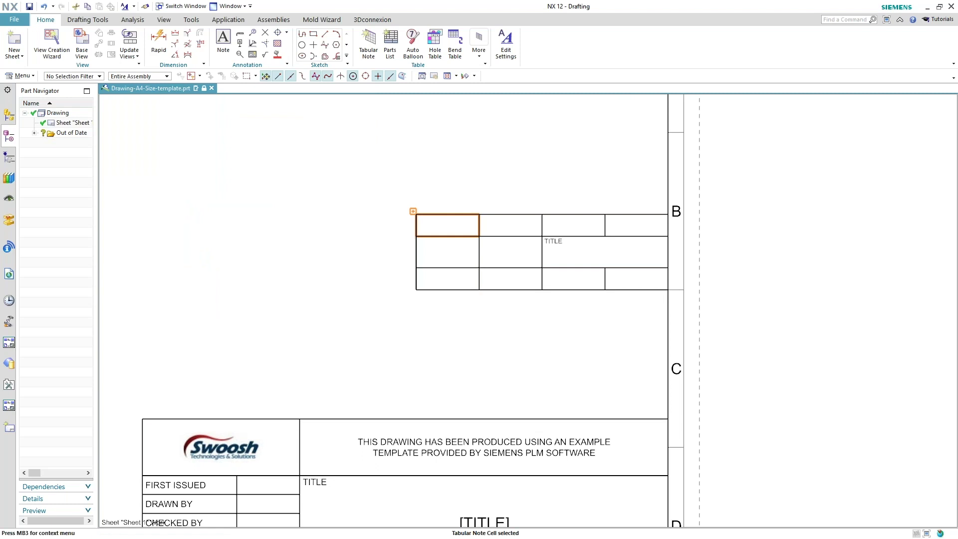
right_click(444, 222)
mouse_move(483, 296)
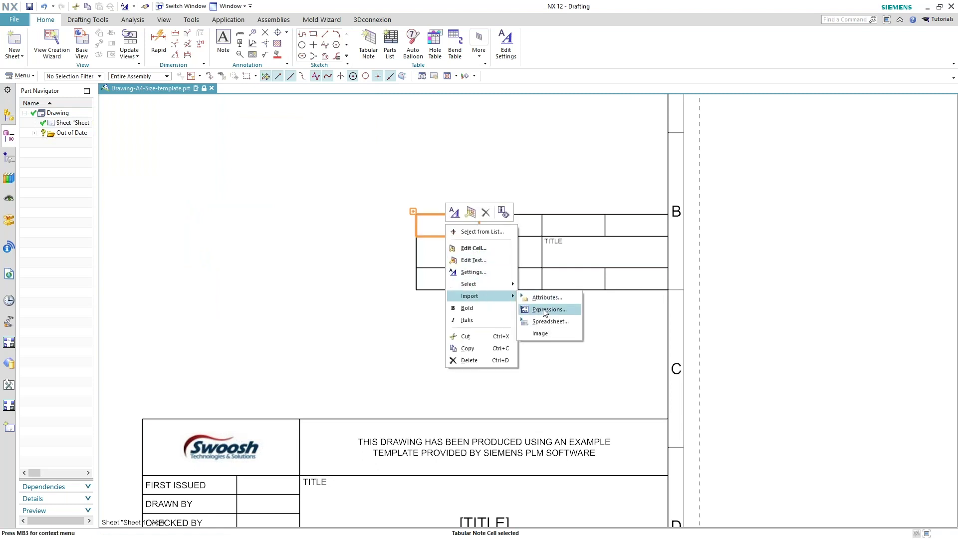
click(549, 332)
click(354, 205)
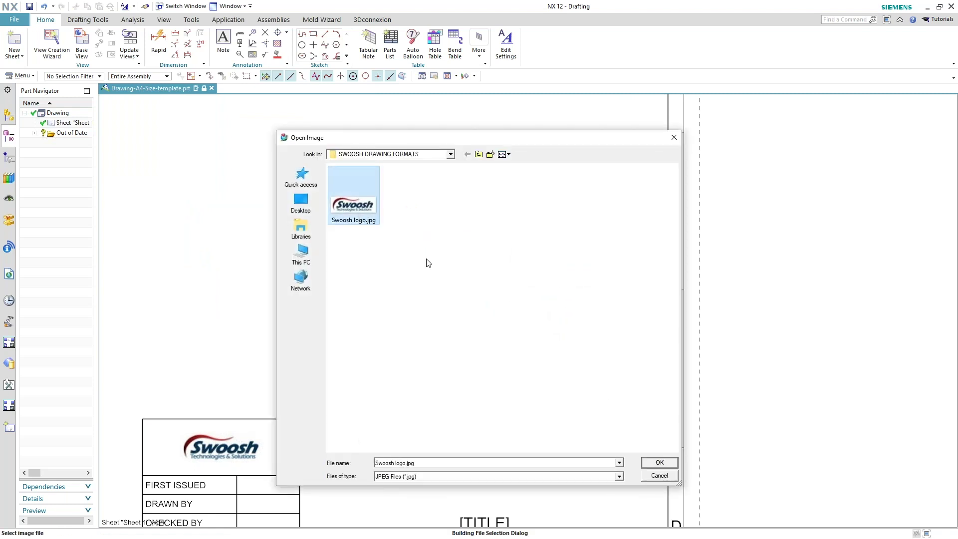
click(658, 461)
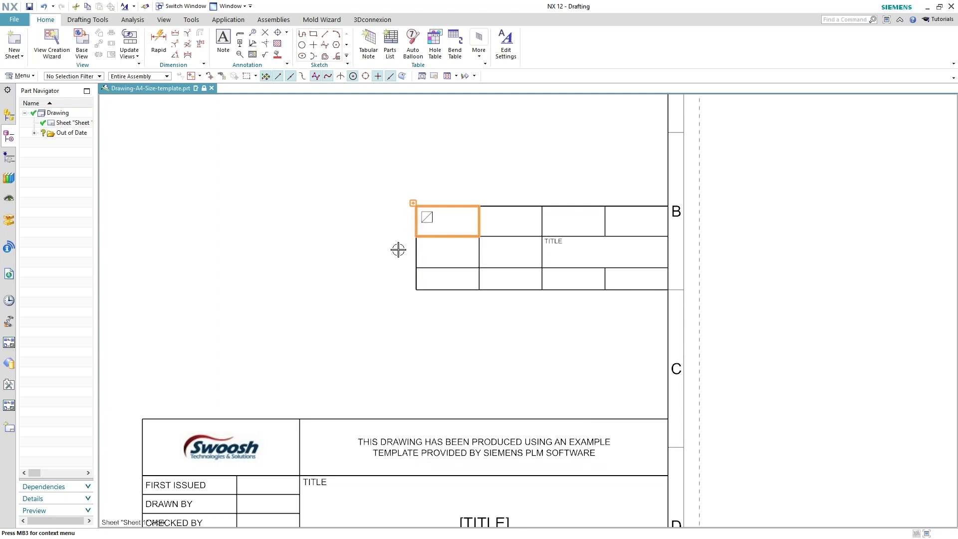
Widen the first column and make the top row taller to show the logo.
click(413, 223)
drag(417, 225, 394, 221)
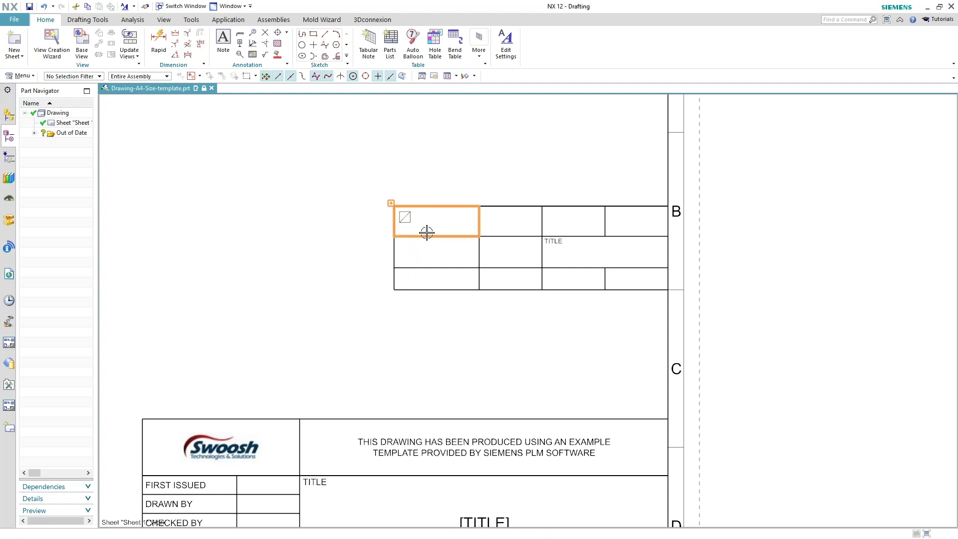
drag(448, 205, 445, 187)
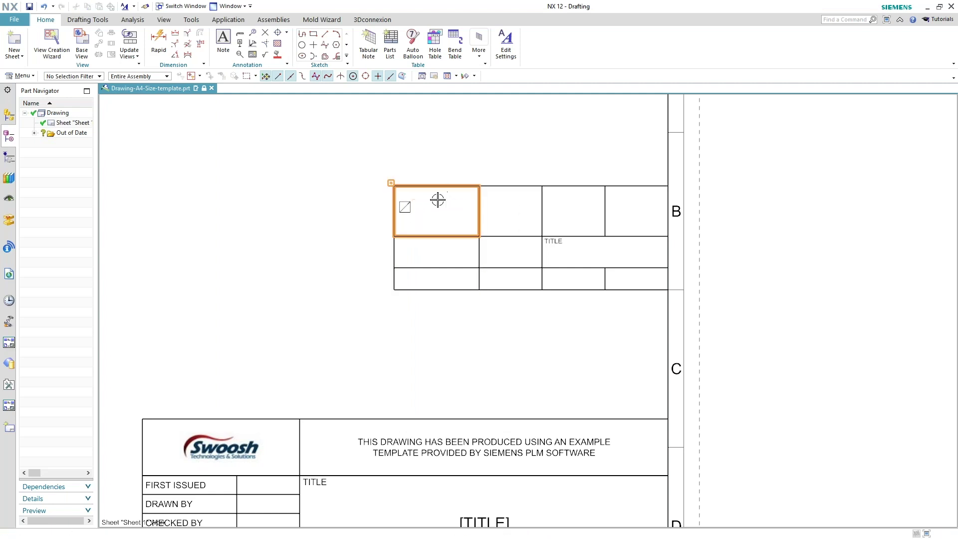
drag(394, 208, 367, 209)
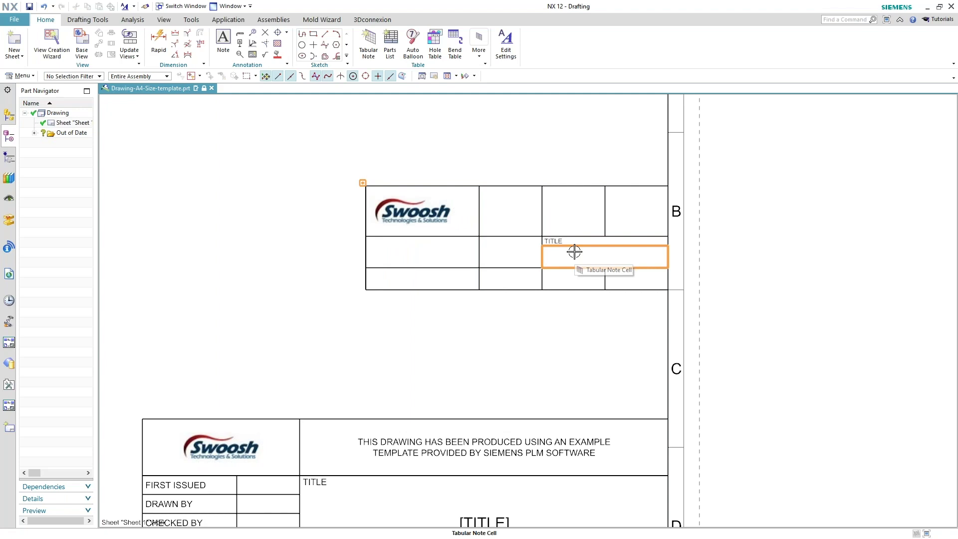
shift+middle_drag(545, 342, 604, 339)
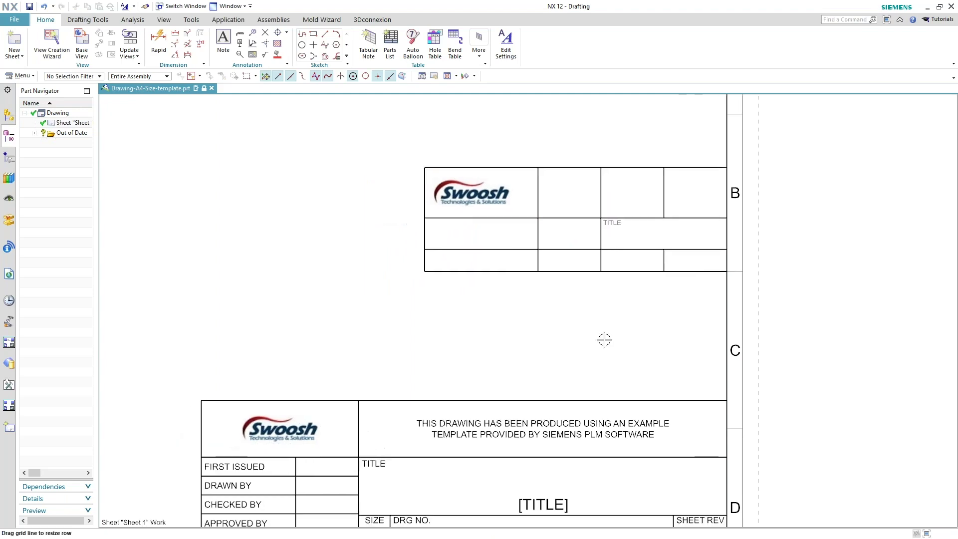